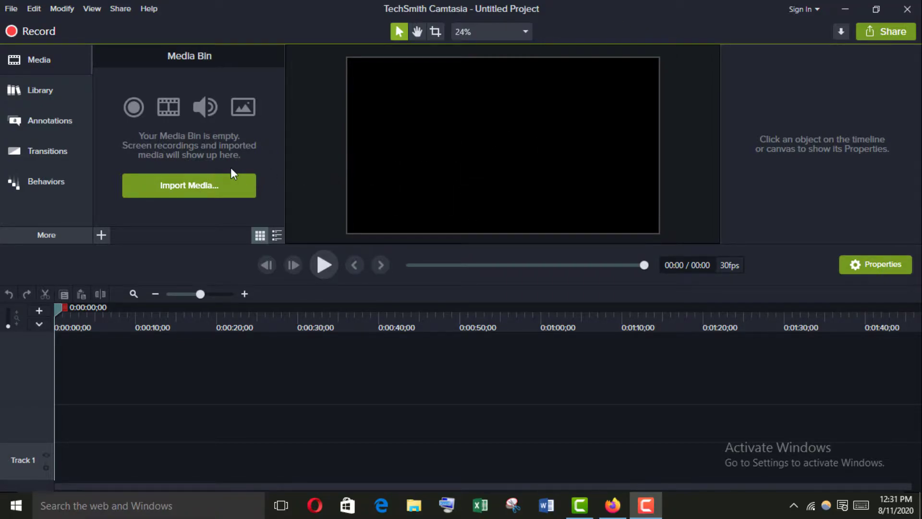
Inspect the project settings and canvas background colour, leaving them unchanged
left_click(509, 32)
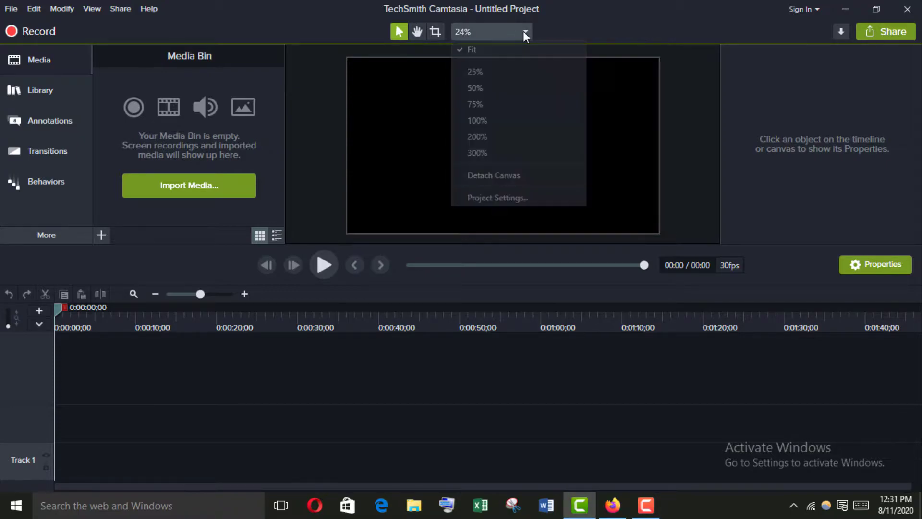
left_click(493, 201)
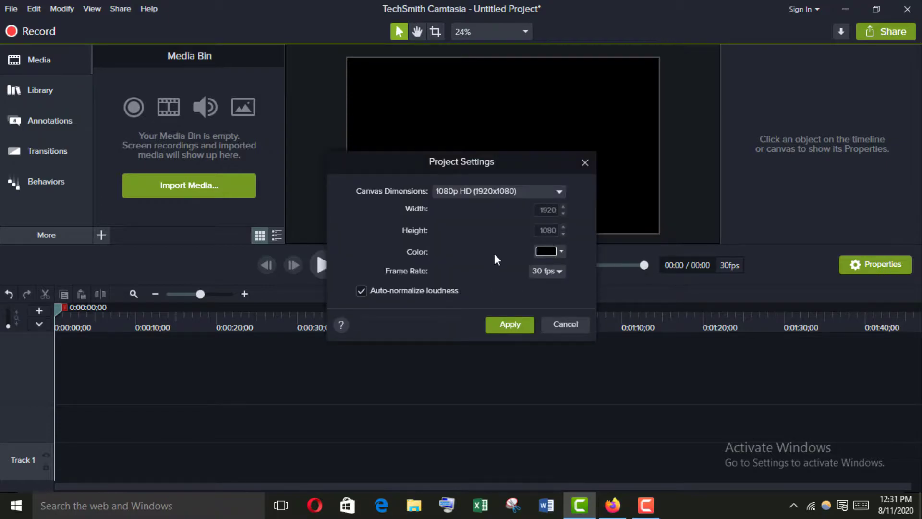
left_click(561, 251)
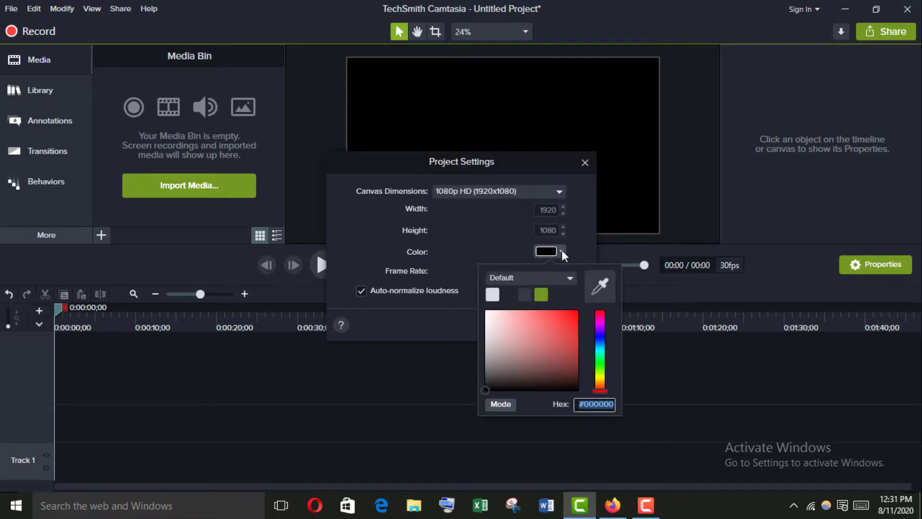
left_click(561, 252)
left_click(585, 164)
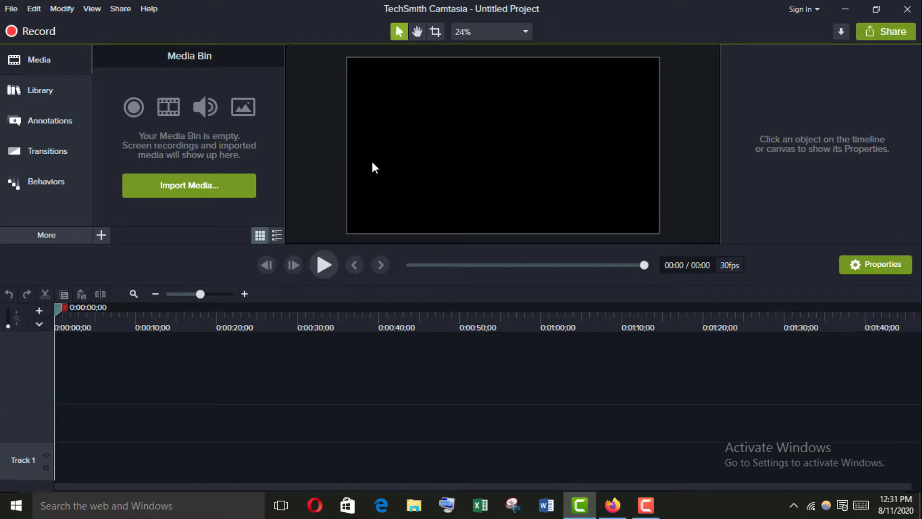
Drag the plain ABC text callout from Annotations onto the black canvas
left_click(209, 186)
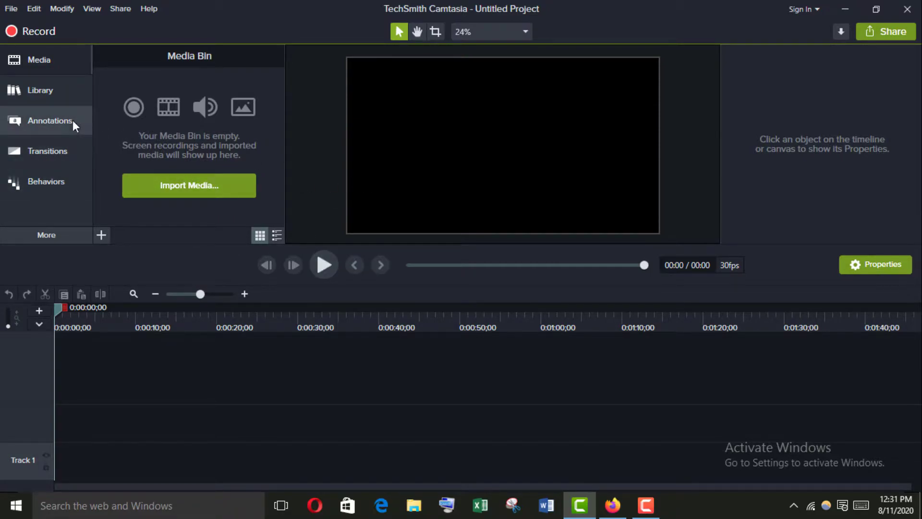
left_click(59, 122)
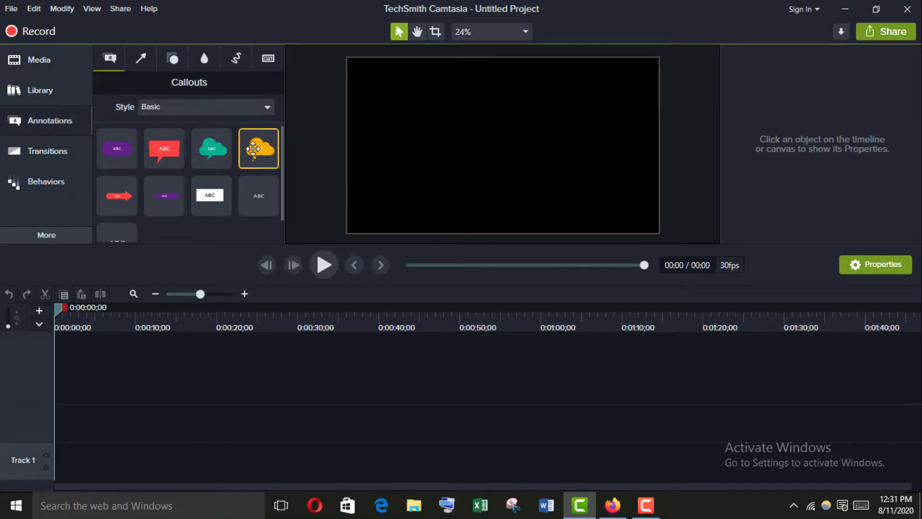
scroll(118, 195, "down", 1)
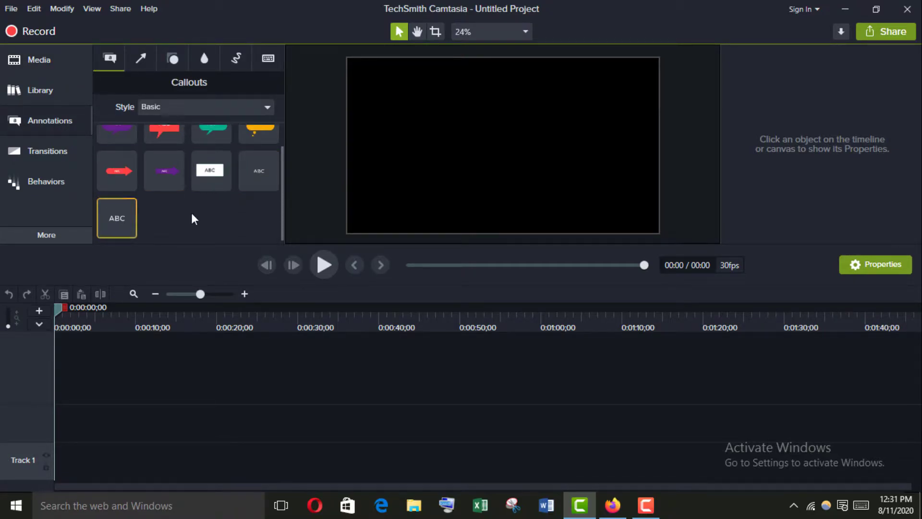
left_click_drag(257, 167, 659, 144)
Stretch the callout box across the canvas width and down to the canvas bottom
left_click_drag(446, 143, 342, 144)
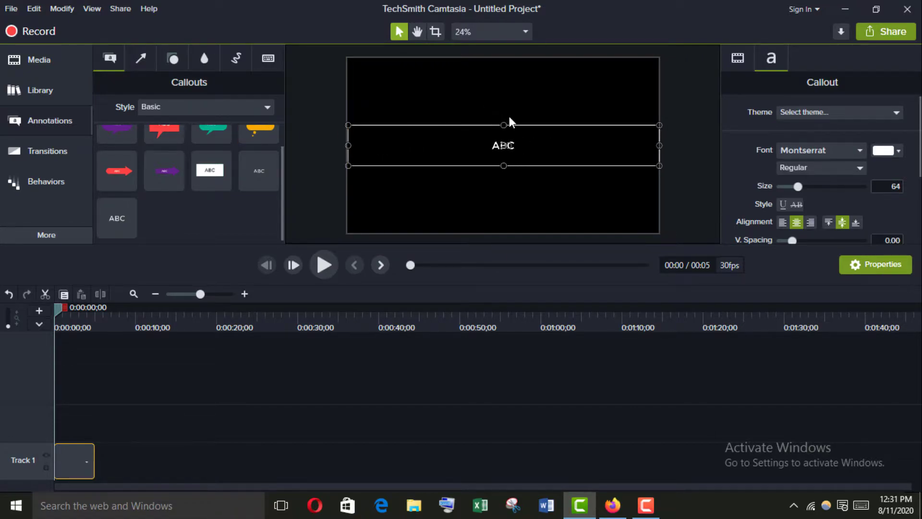
left_click_drag(502, 125, 502, 74)
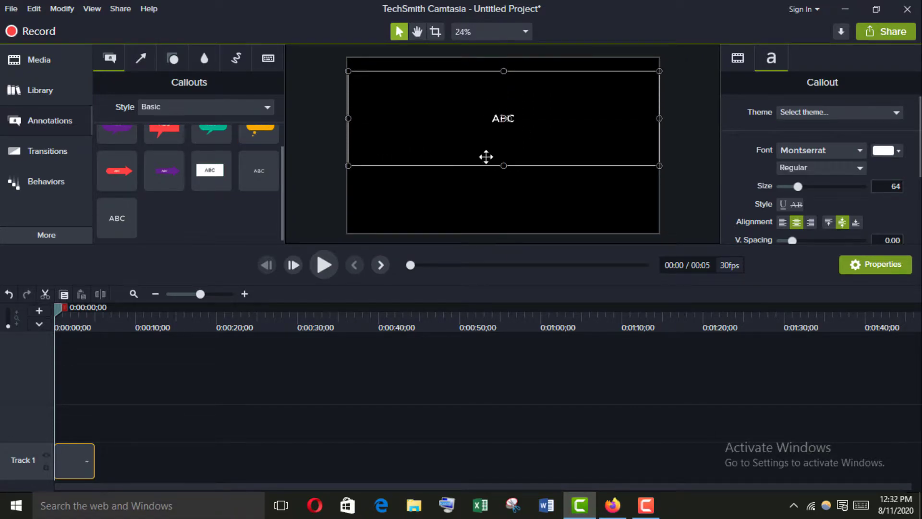
left_click_drag(504, 166, 503, 226)
Replace ABC with the presenter's greeting and typewriter-effect intro, split over three lines
double_click(506, 148)
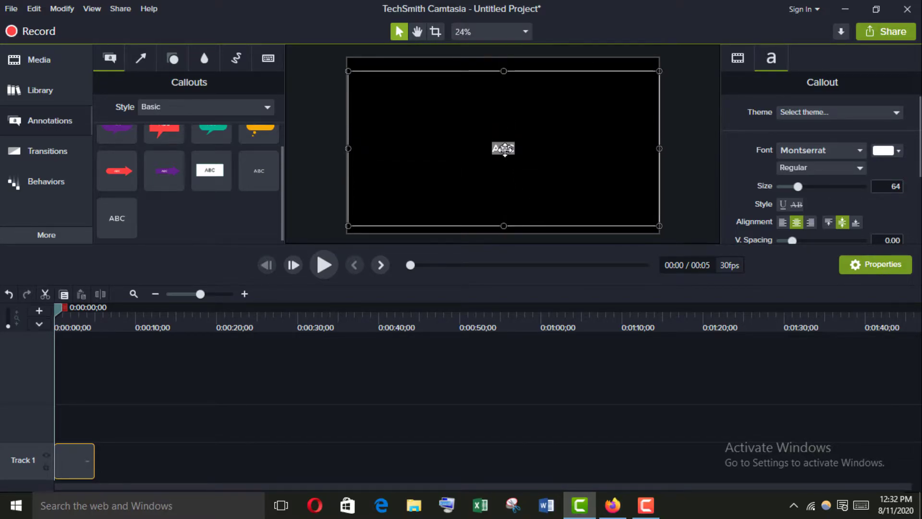
type("hey! it's ")
type("Ayman here")
type(". I'm gonna show ")
type("you how to ap")
type("ply")
type(" typewriter e")
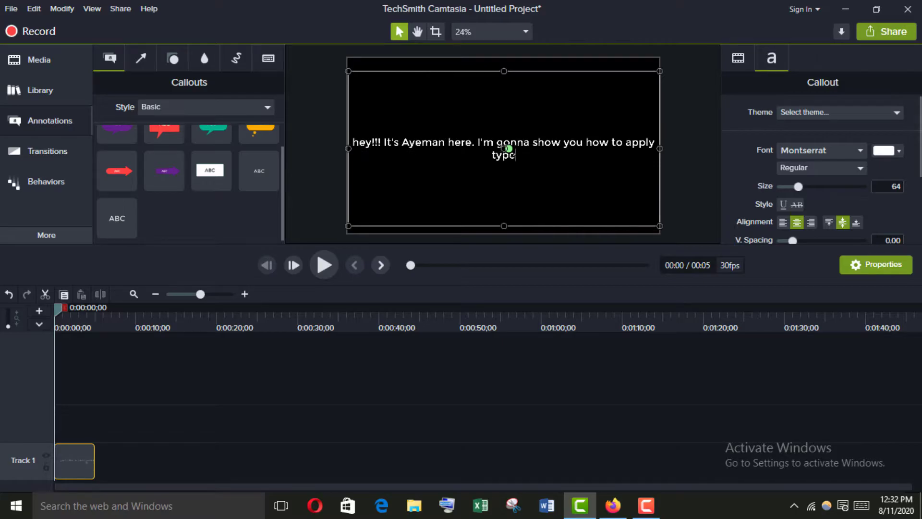
type("ffect on videos.....")
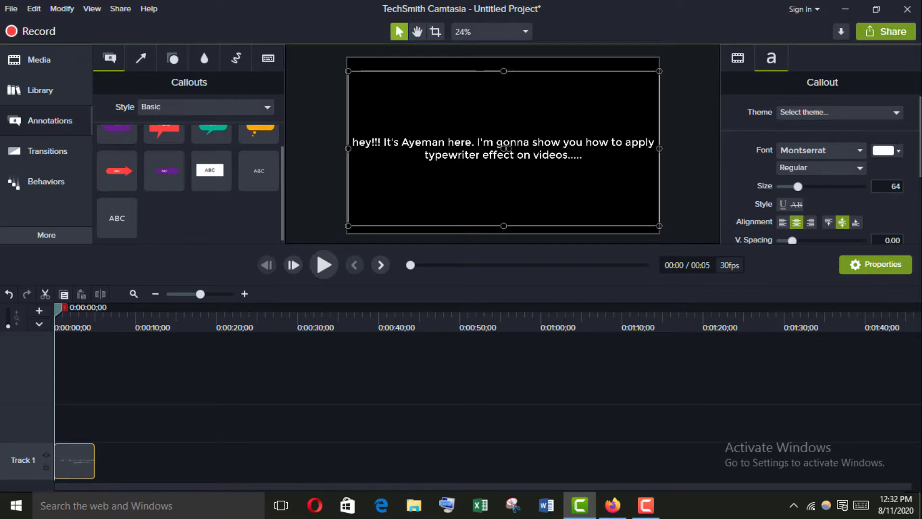
key("Return")
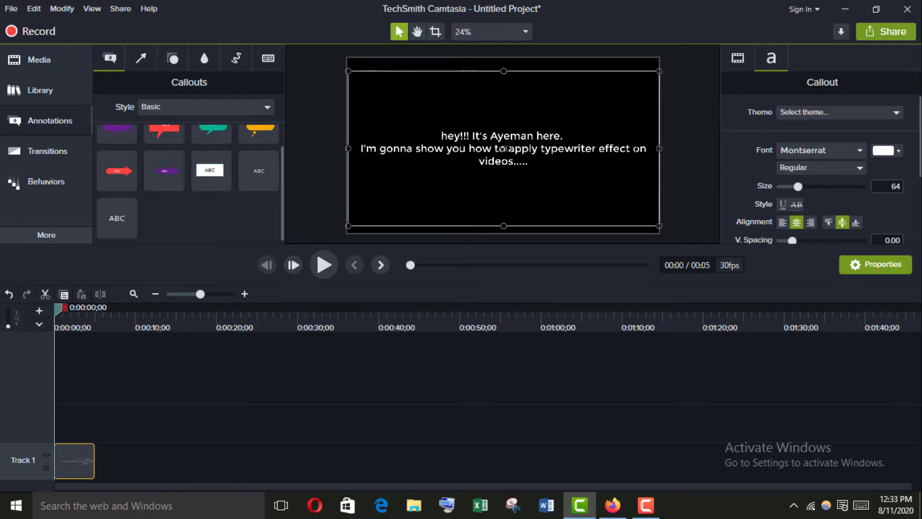
key("Return")
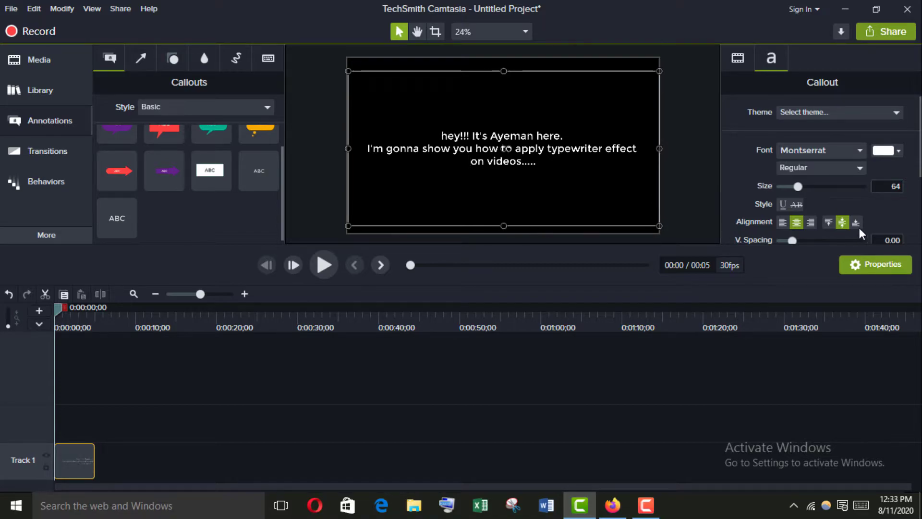
Top-align the callout text and lower the box's top edge
left_click(828, 222)
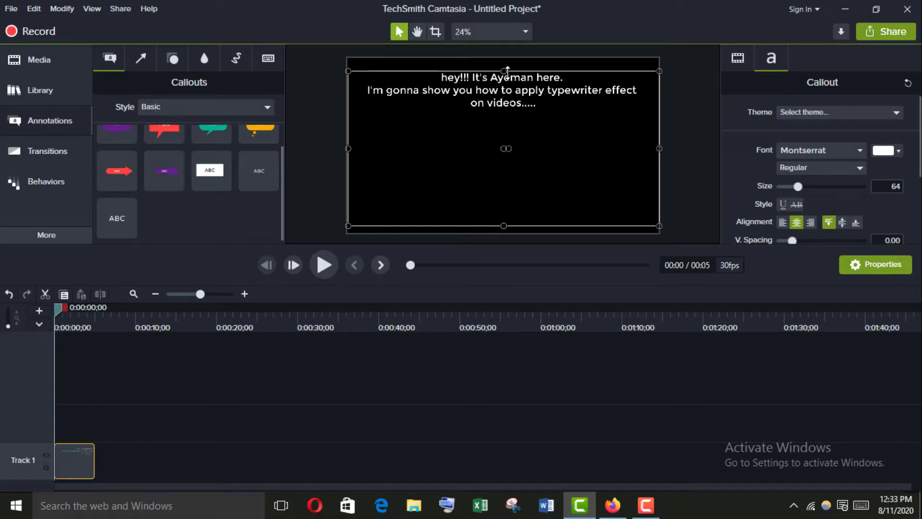
left_click_drag(508, 71, 505, 116)
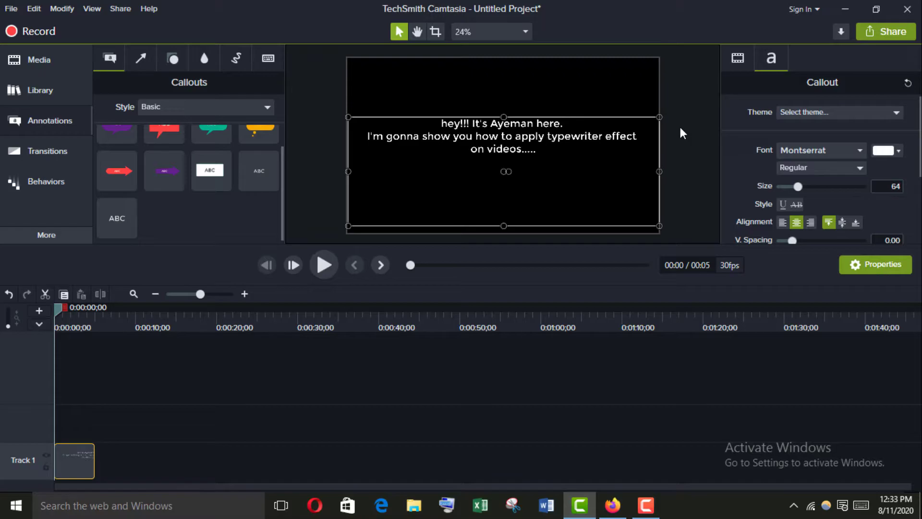
left_click(680, 127)
left_click(521, 183)
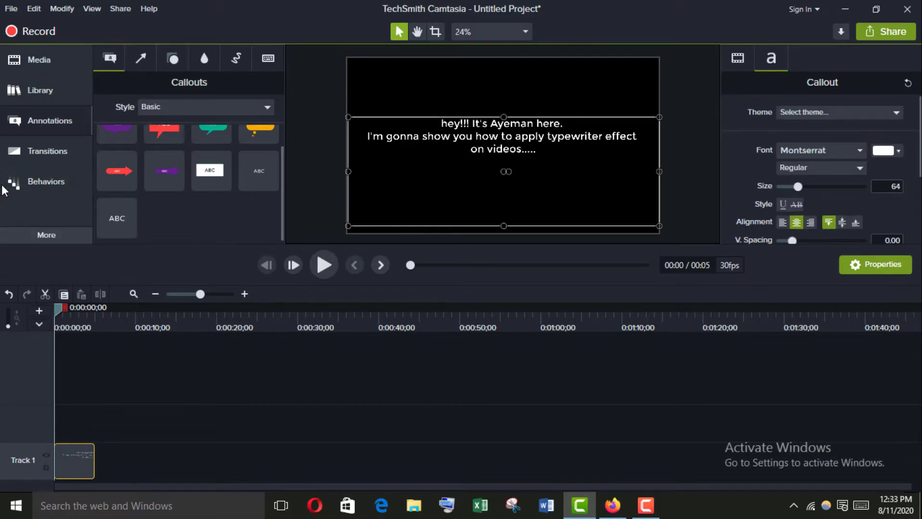
Drag the Reveal behavior from the Behaviors library onto the callout clip on Track 1
left_click(31, 182)
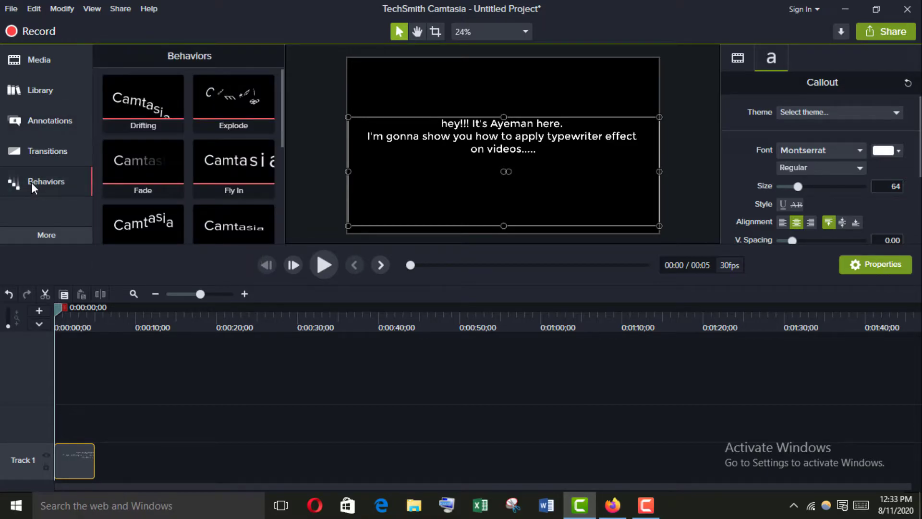
scroll(236, 150, "down", 1)
scroll(236, 150, "down", 3)
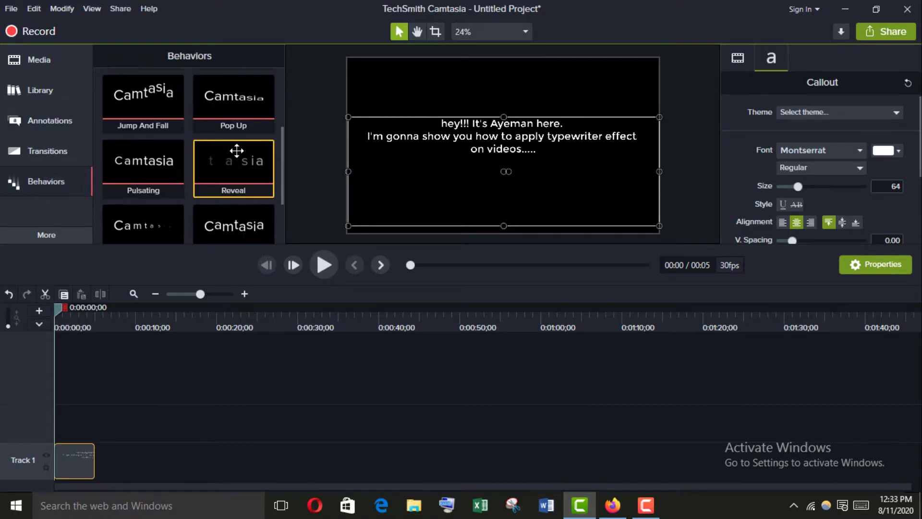
left_click_drag(234, 175, 72, 468)
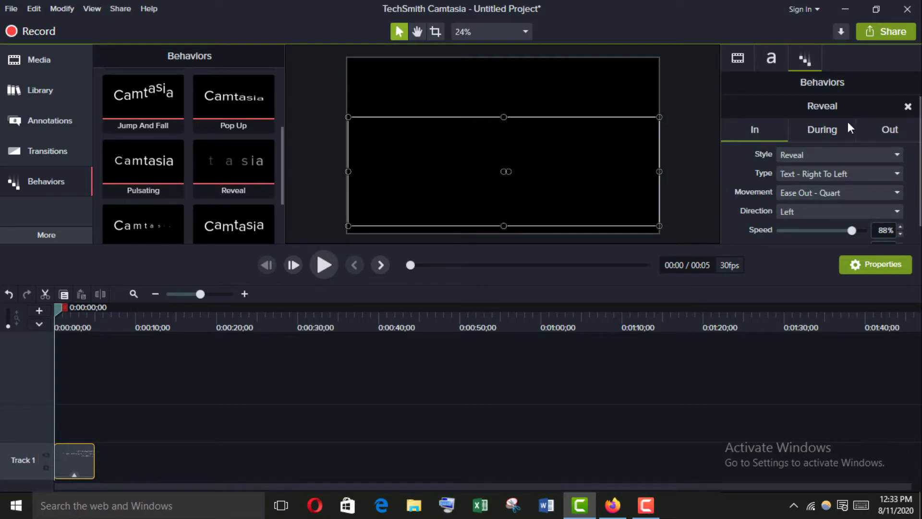
Leave the middle phase unchanged and turn off the behavior's exit animation
left_click(813, 129)
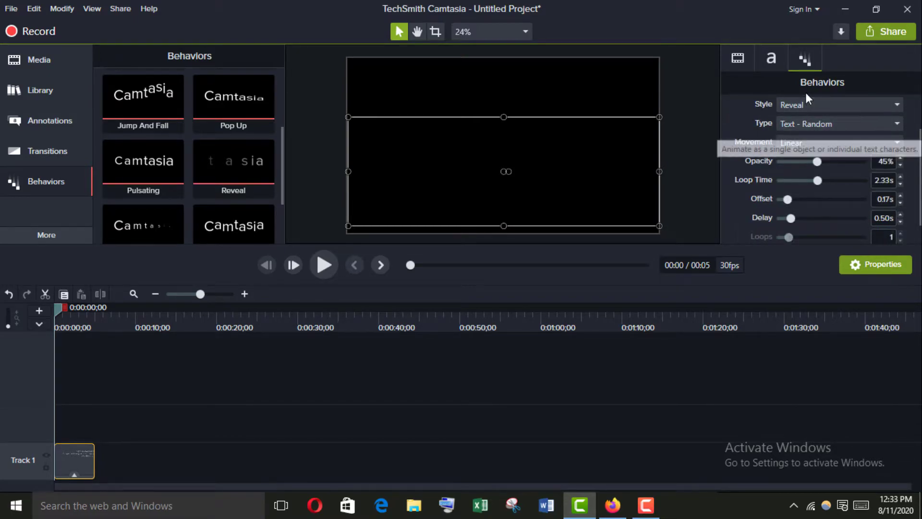
left_click(805, 105)
key("Escape")
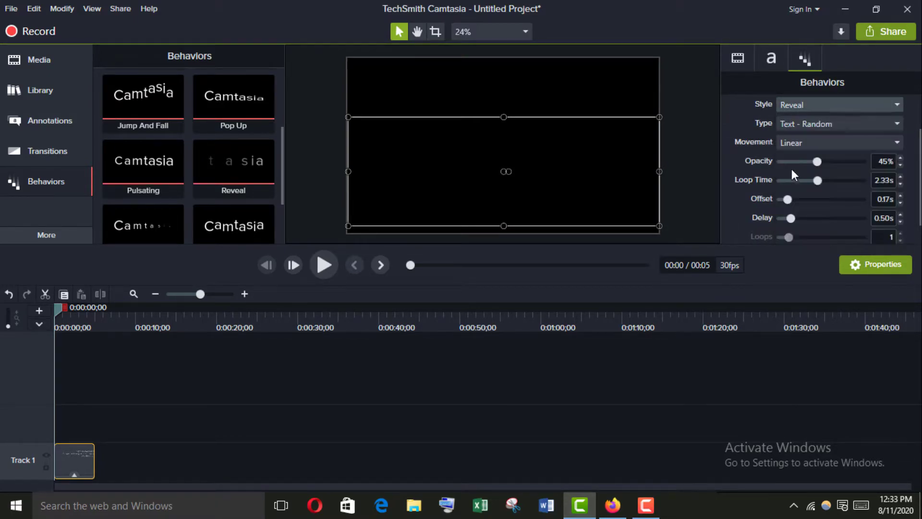
left_click(892, 130)
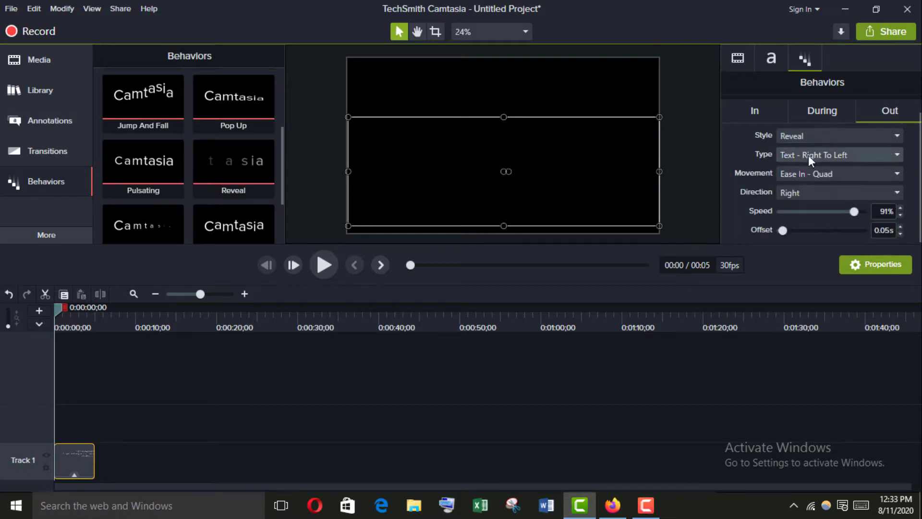
left_click(816, 135)
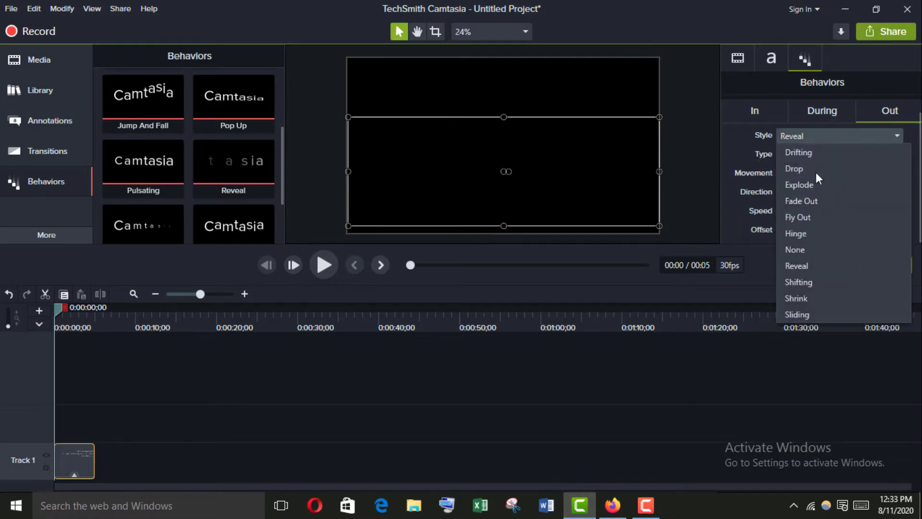
left_click(811, 249)
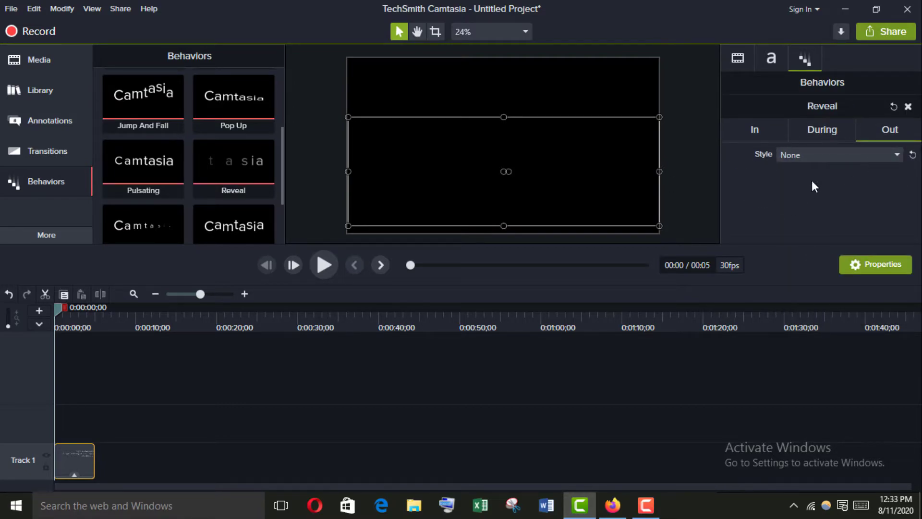
Keep Reveal as the entrance style with type Text - First To Last
left_click(749, 137)
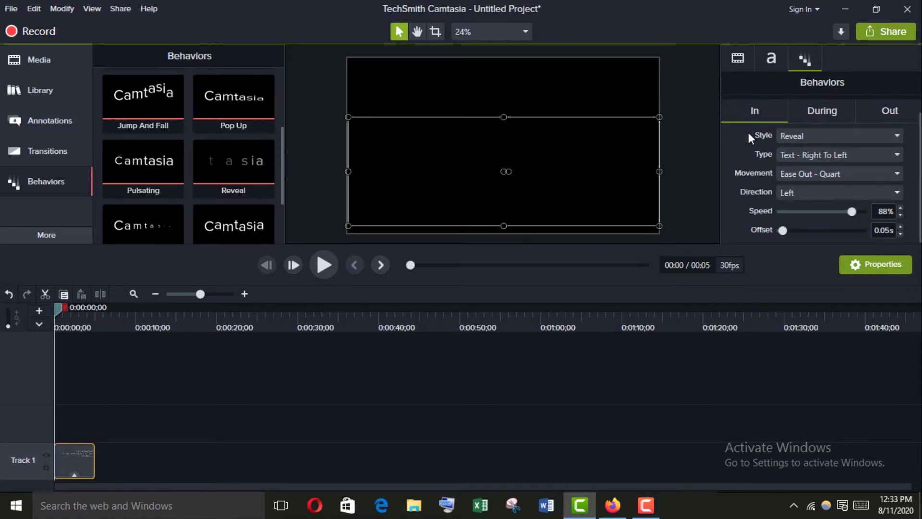
left_click(797, 139)
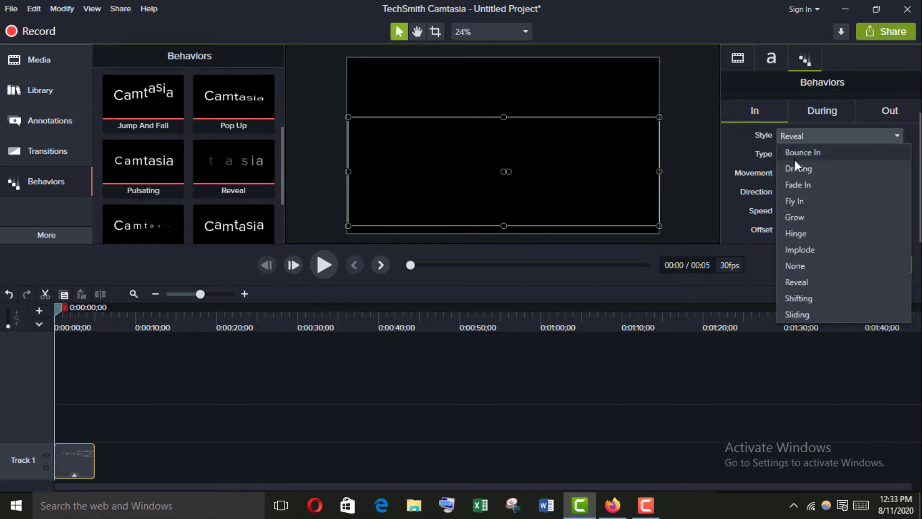
left_click(798, 281)
left_click(791, 152)
mouse_move(798, 186)
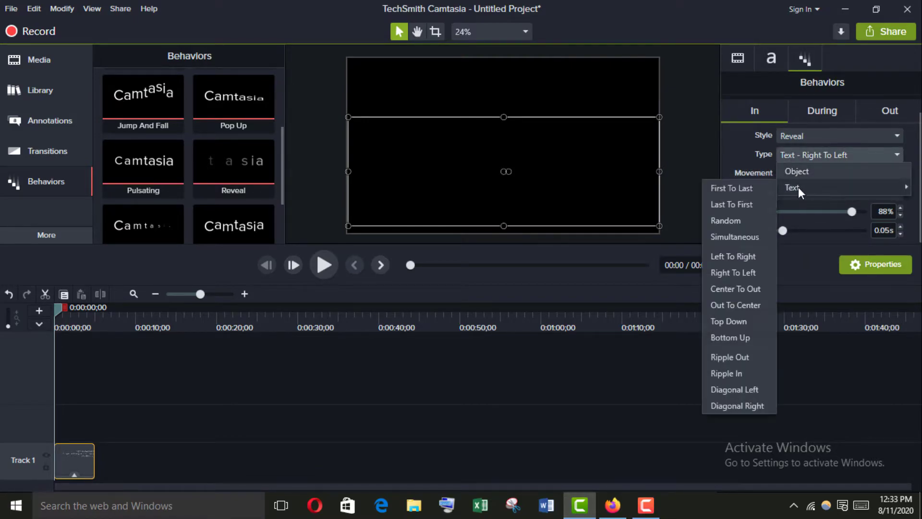
left_click(748, 189)
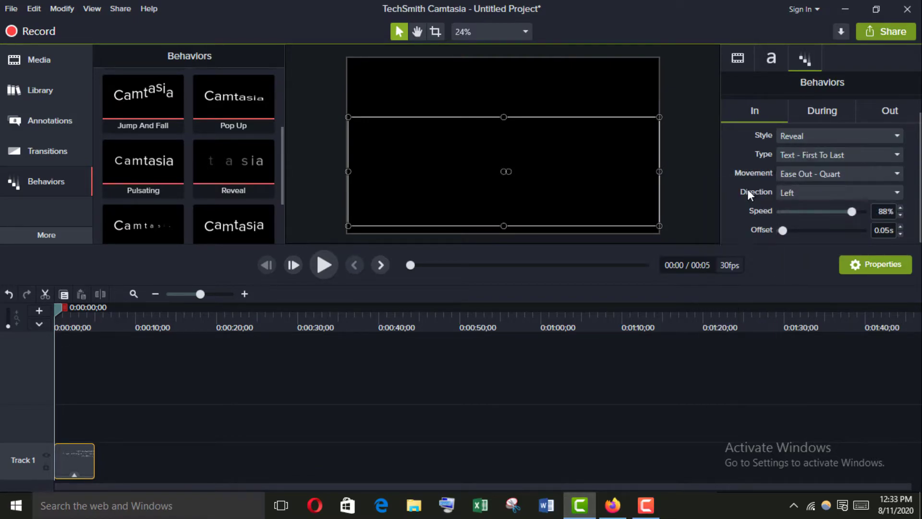
Set entrance movement to Ease In - Quart, speed 100% and offset 0.2
left_click(808, 172)
mouse_move(802, 226)
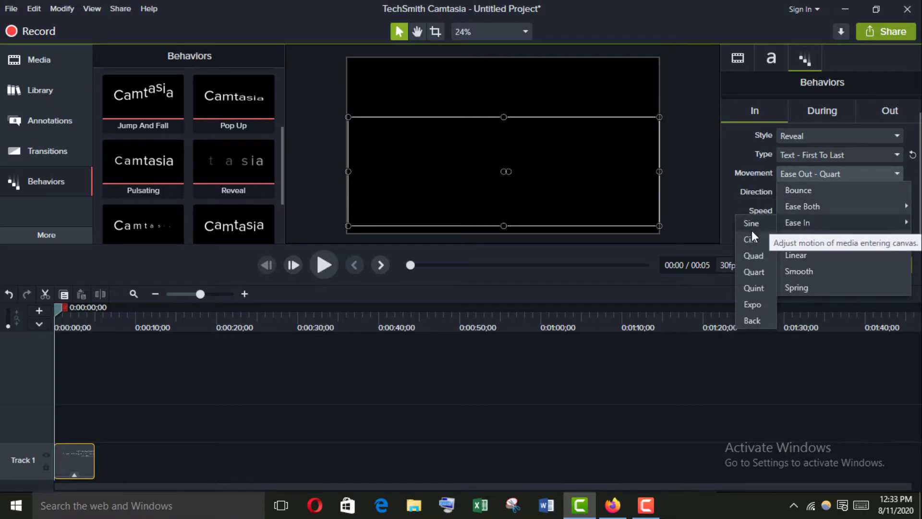
left_click(754, 272)
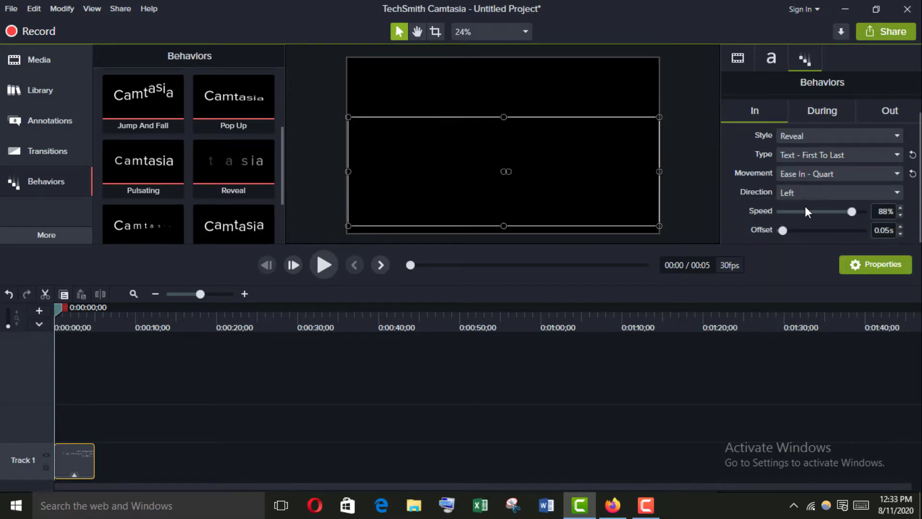
left_click_drag(852, 212, 862, 211)
left_click(883, 230)
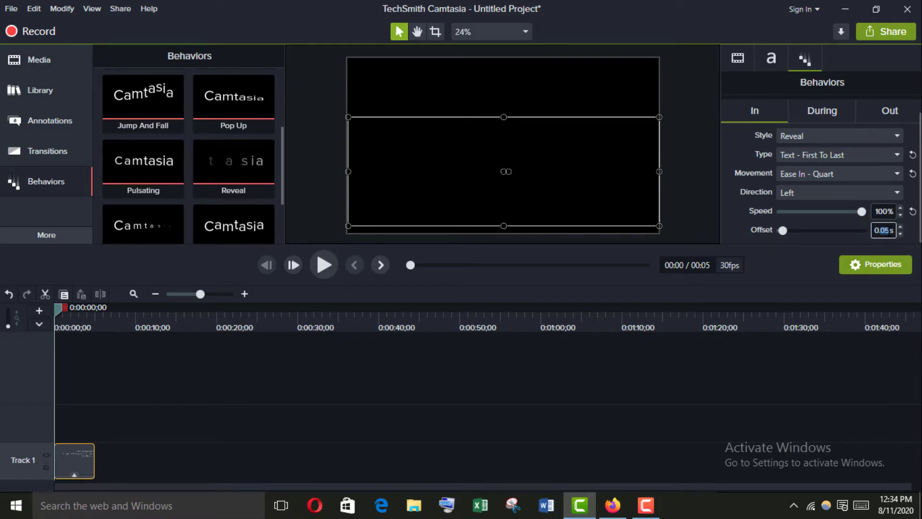
type("0.2")
Preview the reveal, park the playhead at 0:00:04;28 with the full message, and deselect the text
left_click(324, 265)
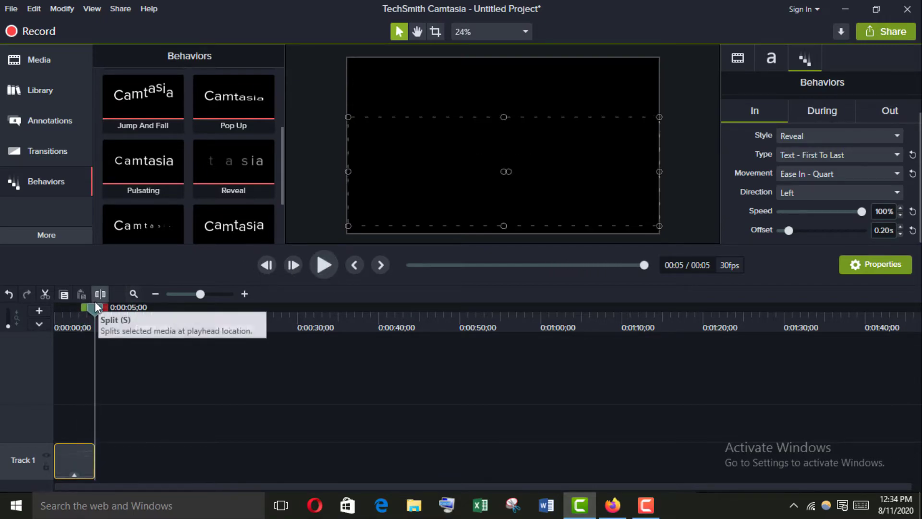
left_click_drag(97, 310, 93, 312)
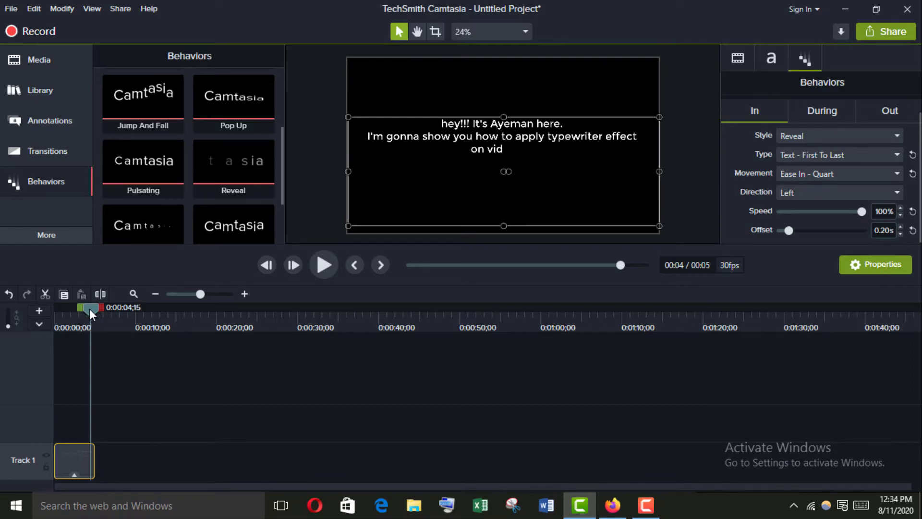
left_click_drag(91, 307, 94, 307)
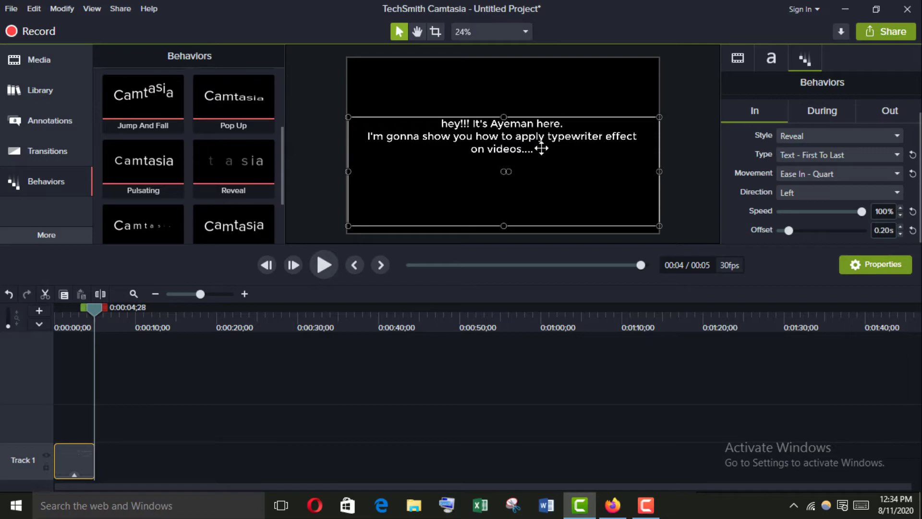
left_click(583, 69)
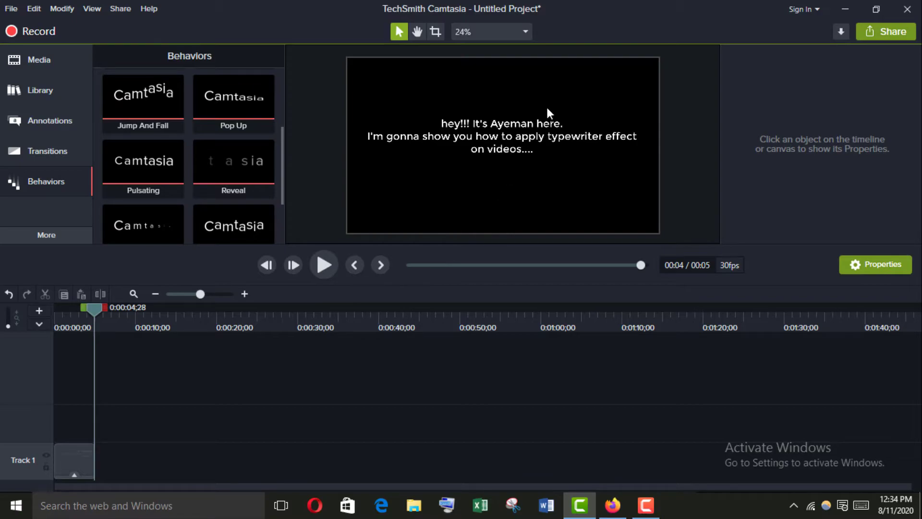
left_click(119, 8)
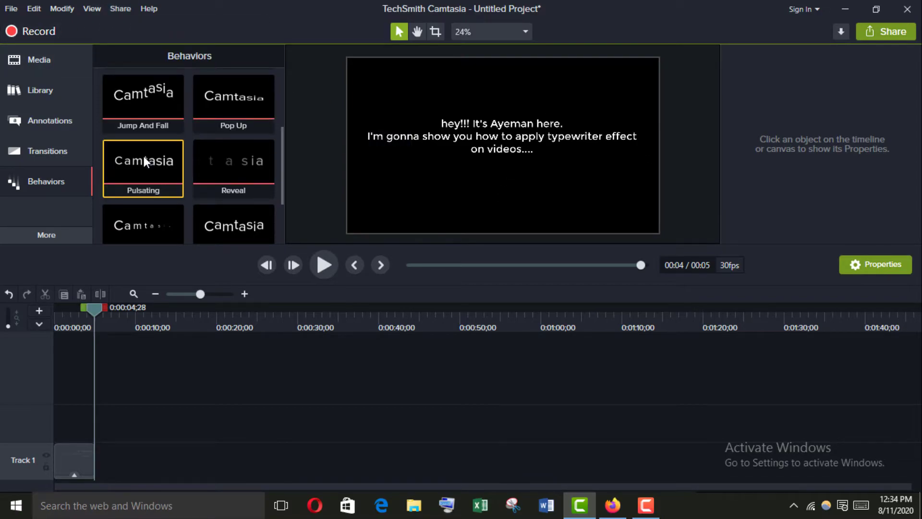
Export the 0:00:04;28 frame as a PNG named ssn on the Desktop
key("ctrl+f")
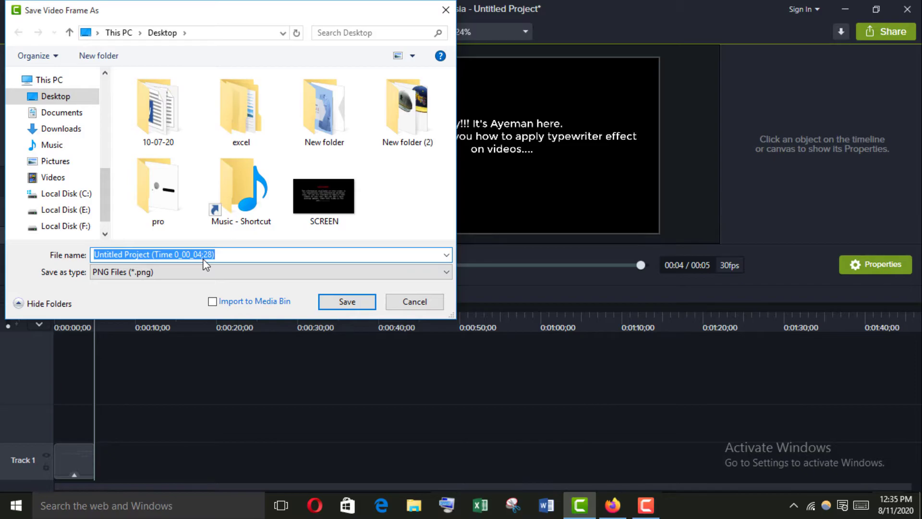
type("ssn")
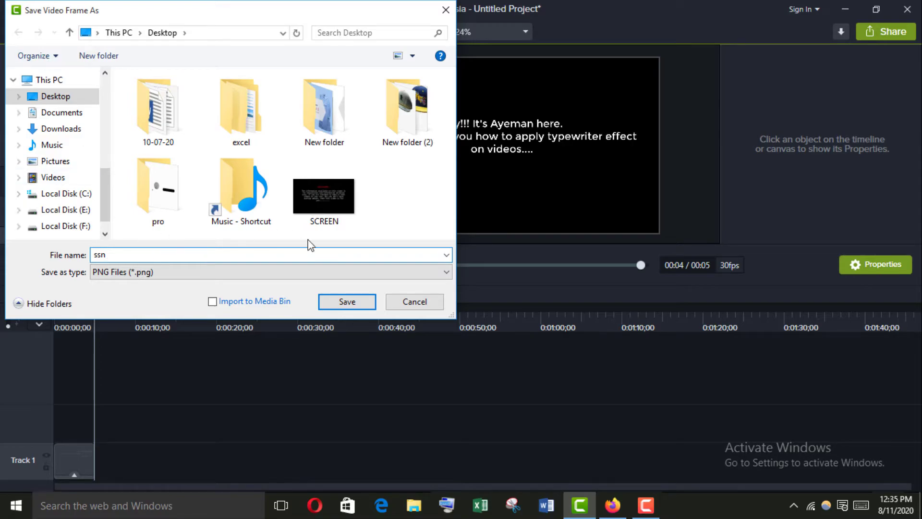
left_click(339, 307)
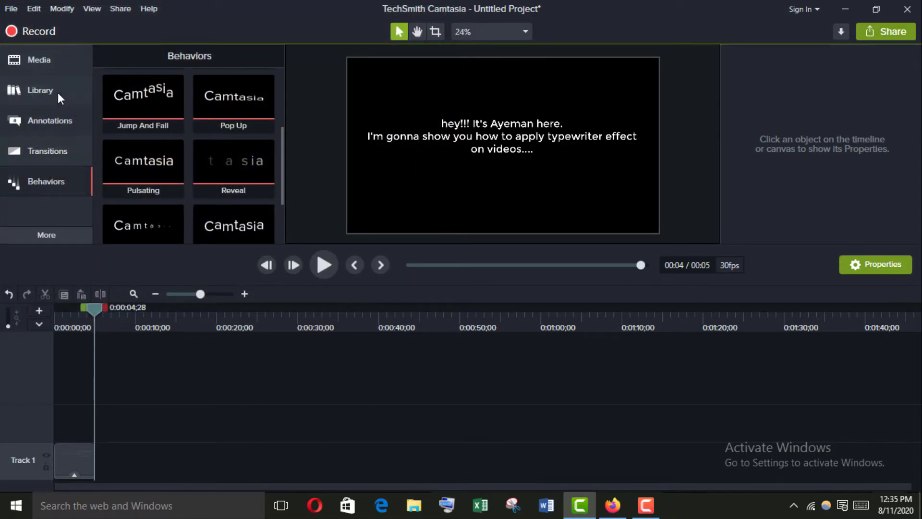
Import ssn.png from the Desktop into the Media Bin
left_click(45, 57)
left_click(101, 237)
left_click(113, 189)
left_click(56, 118)
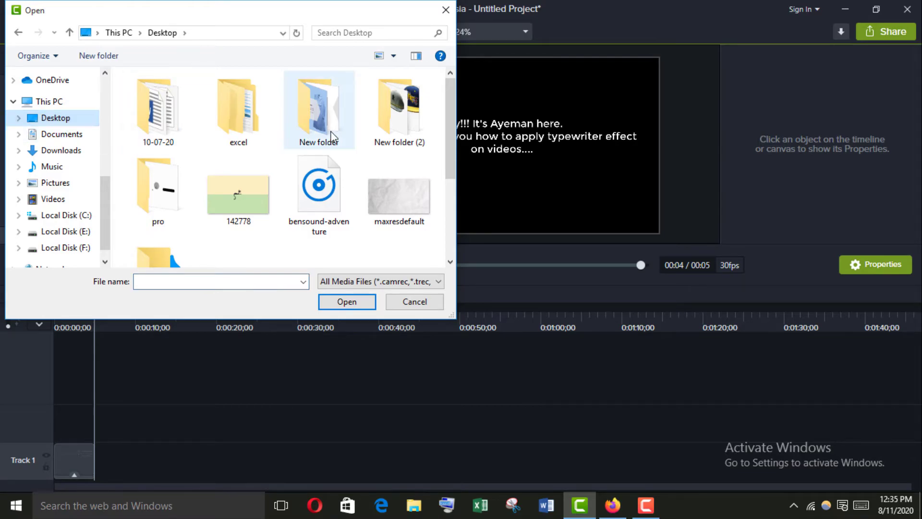
scroll(332, 136, "down", 3)
left_click(410, 141)
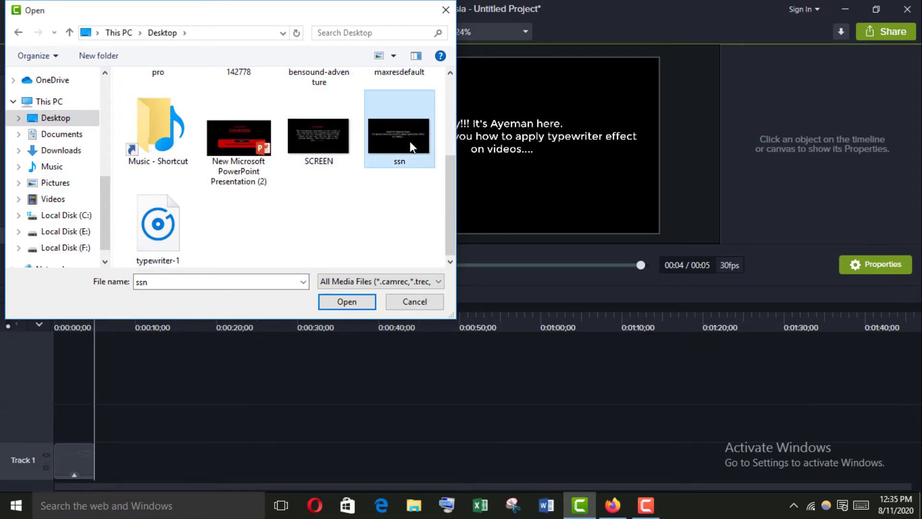
left_click(357, 300)
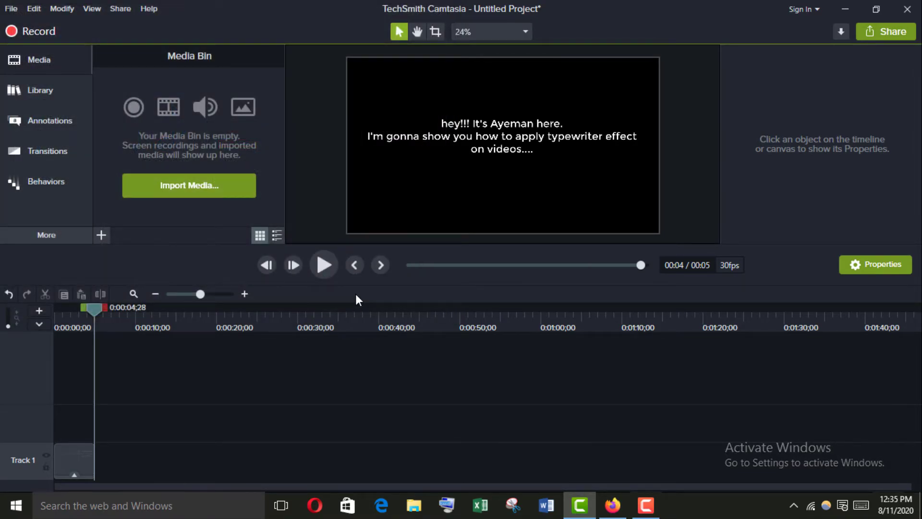
Place ssn.png on Track 1 after the text clip, trim it to about 2;24, and rewind
left_click_drag(140, 102, 94, 474)
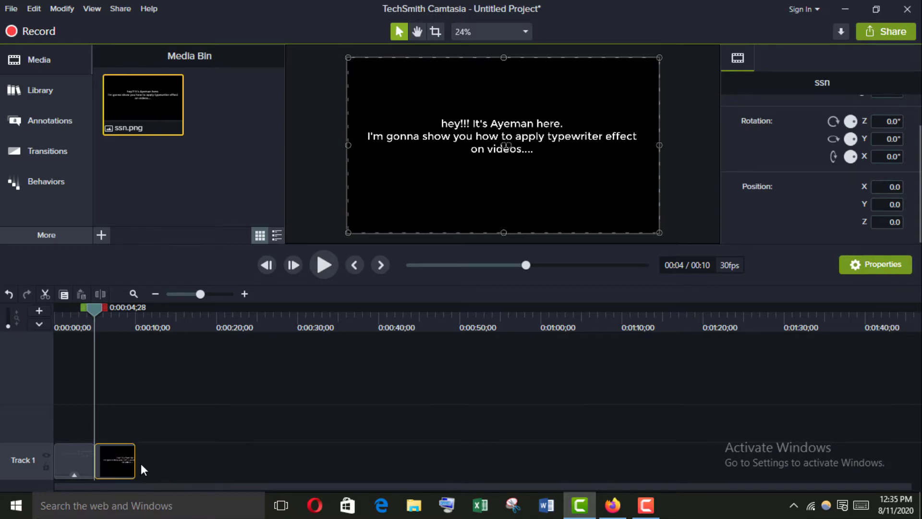
left_click_drag(126, 461, 118, 462)
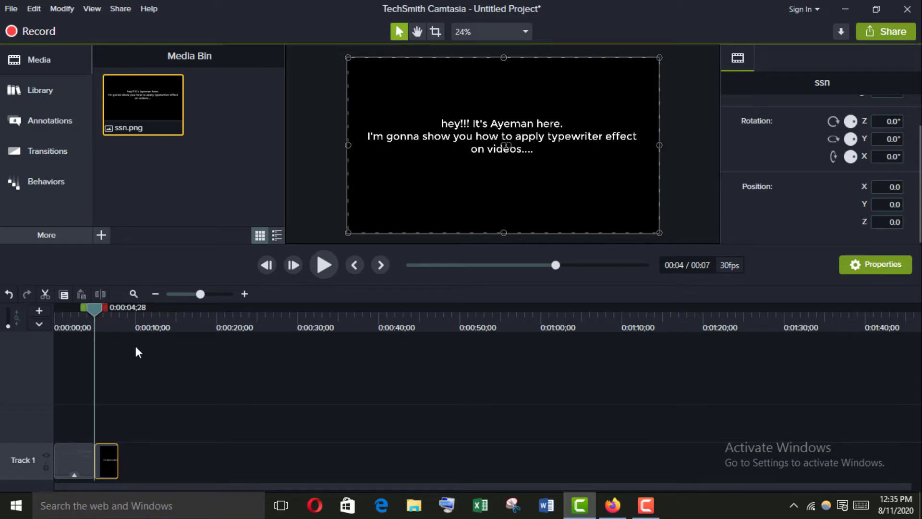
left_click(210, 295)
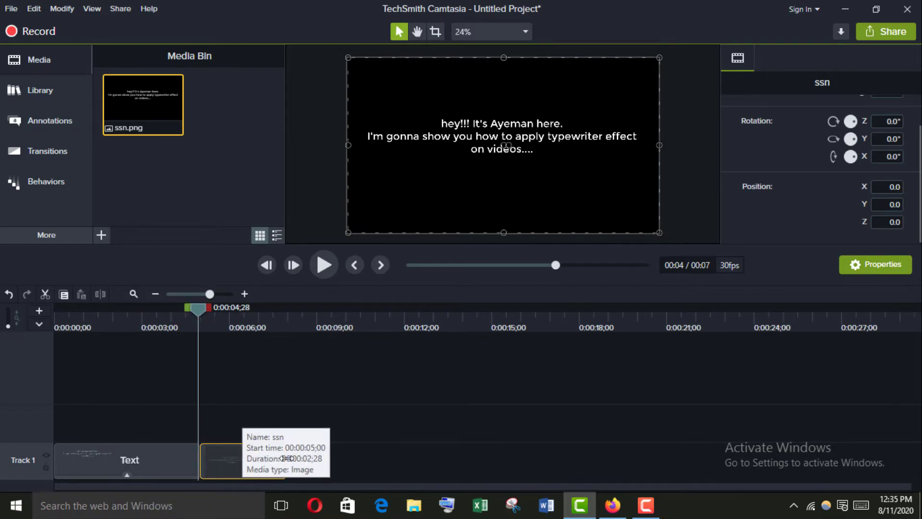
left_click_drag(285, 458, 287, 458)
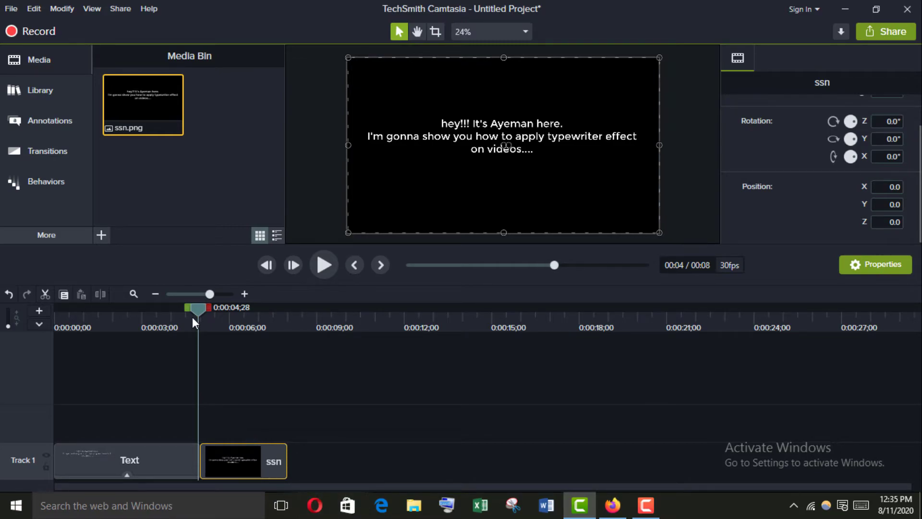
left_click_drag(205, 318, 54, 307)
Play the text reveal and still frame, set the playhead near 3 seconds, and open import options
left_click(324, 265)
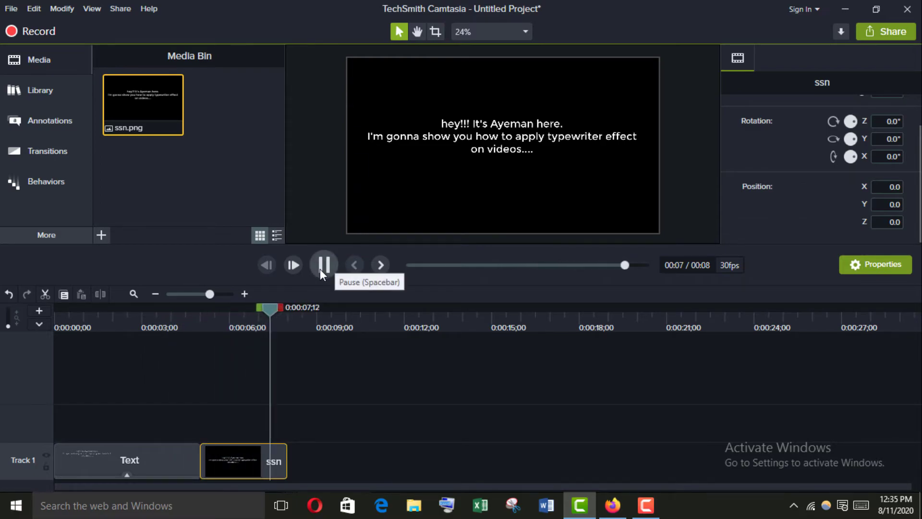
left_click(153, 326)
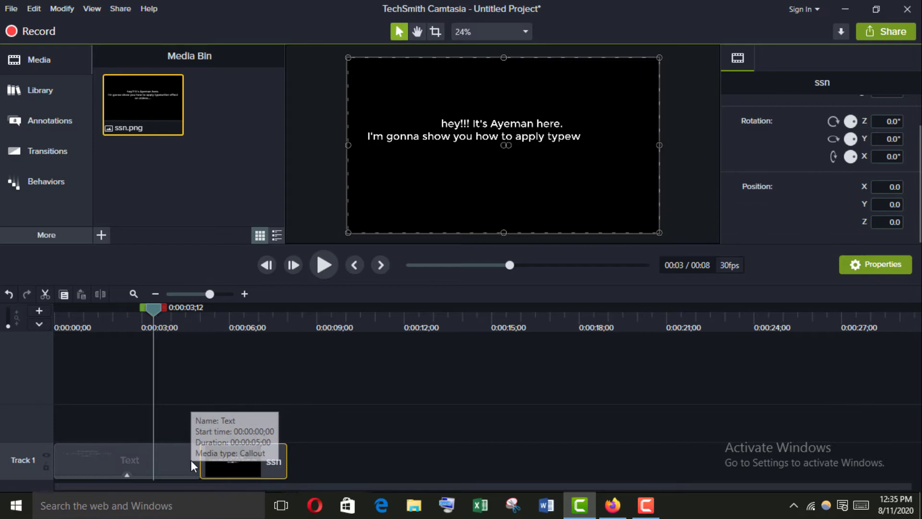
left_click(105, 235)
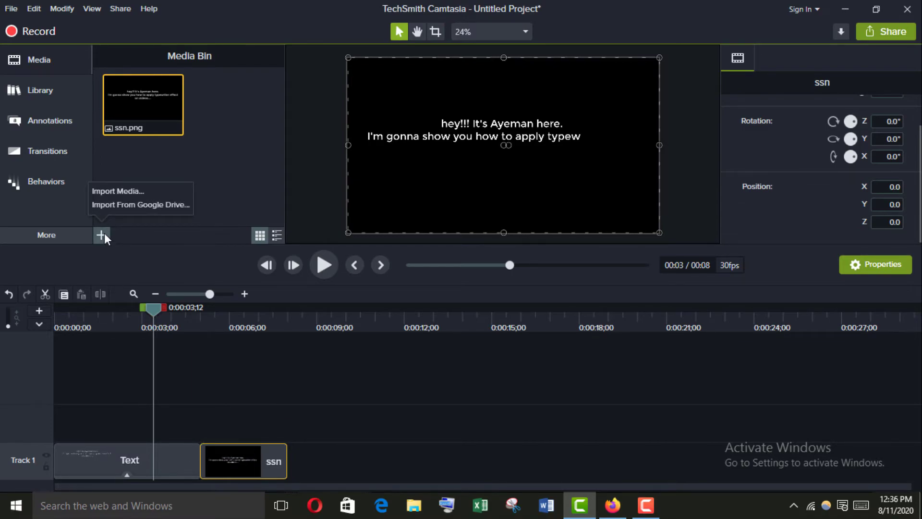
Import the typewriter-1.mp3 sound file into the Media Bin
left_click(113, 190)
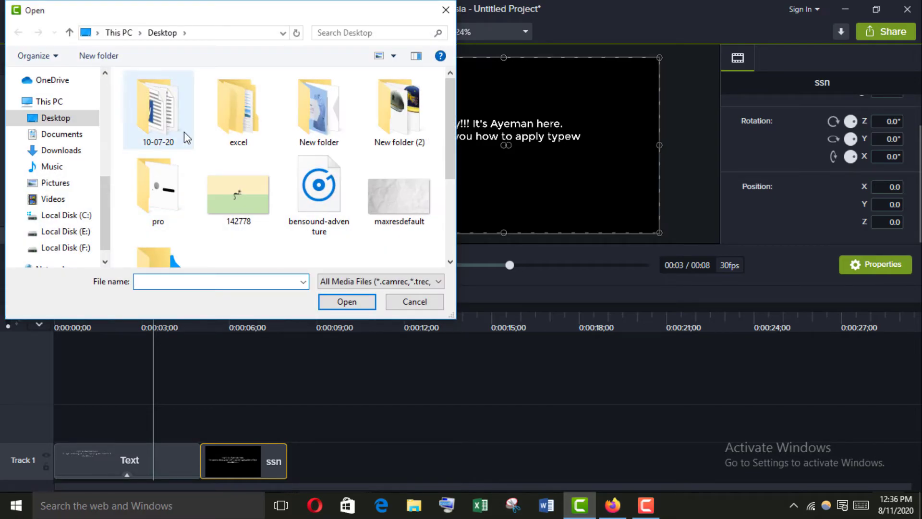
scroll(249, 174, "down", 3)
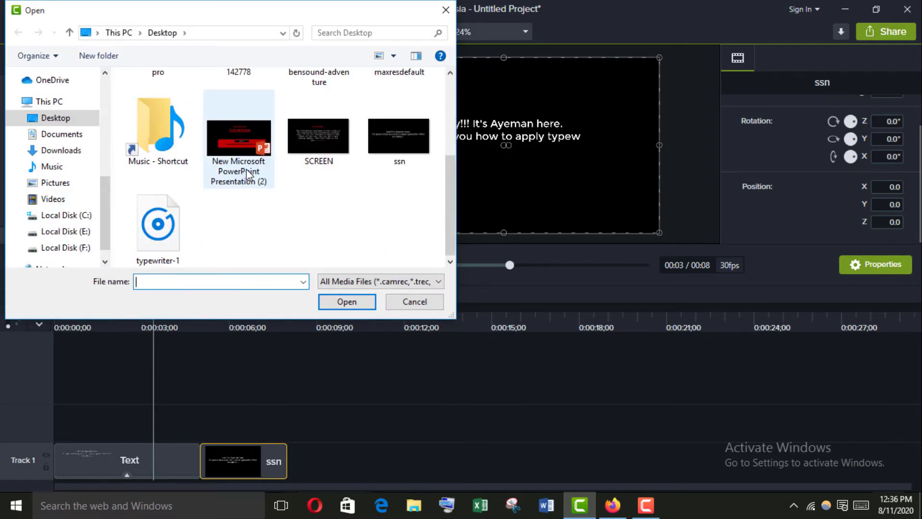
left_click(158, 226)
left_click(335, 305)
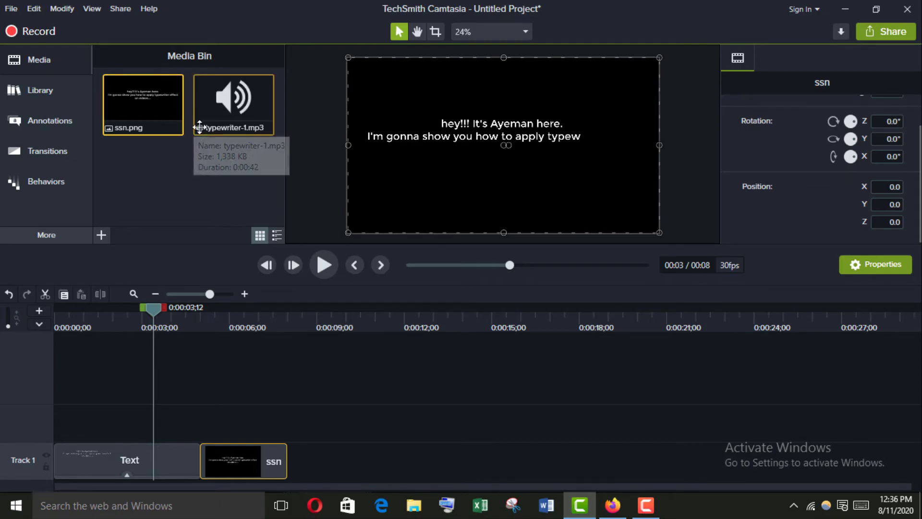
Place typewriter-1 on a new track at the start and trim it to about 5 seconds
left_click_drag(222, 97, 50, 424)
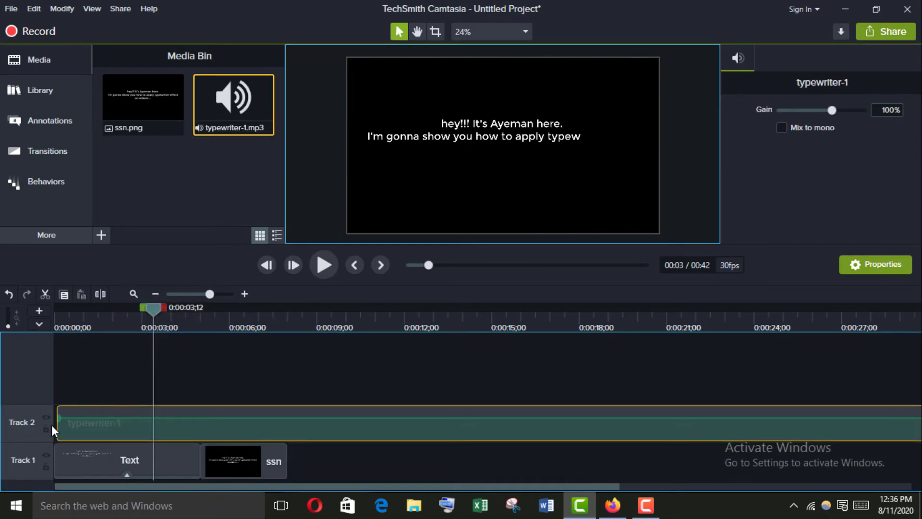
left_click(195, 293)
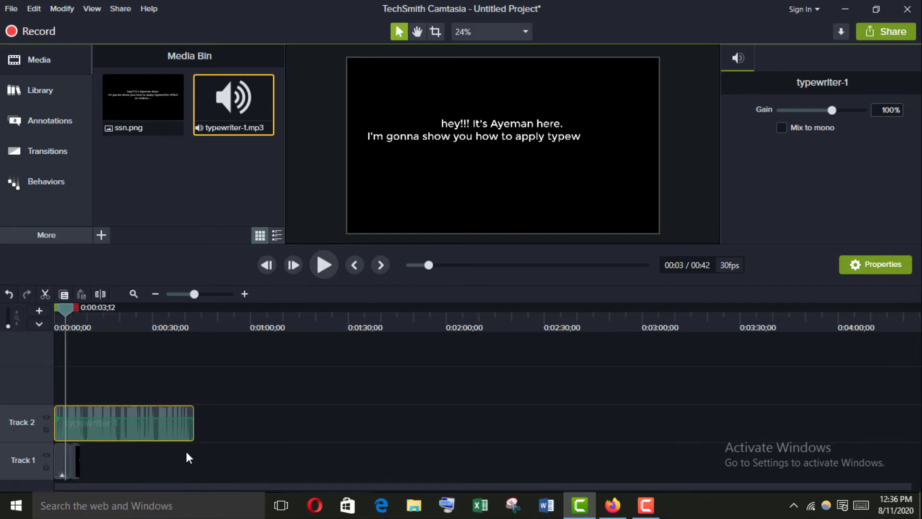
left_click_drag(193, 427, 52, 427)
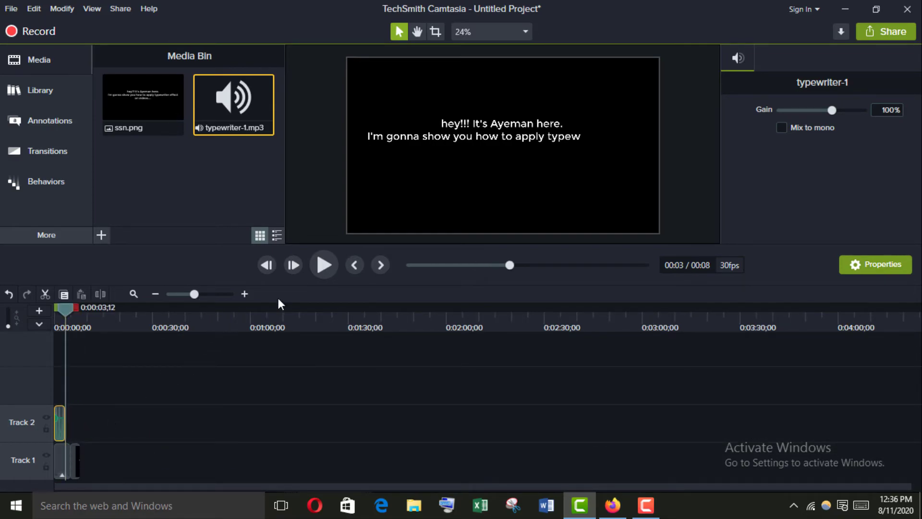
left_click(209, 294)
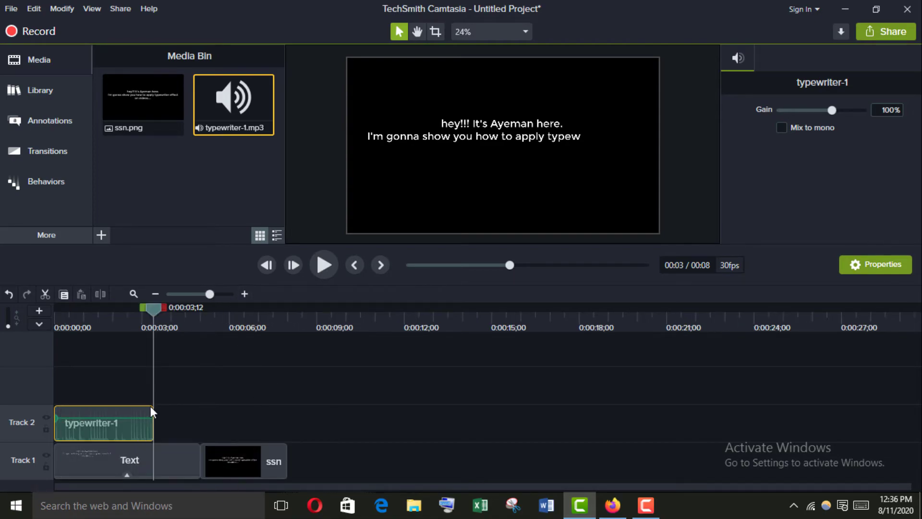
left_click_drag(152, 410, 194, 423)
Preview the typing sound, mix typewriter-1 to mono, and trim its end slightly shorter
left_click_drag(131, 314, 39, 321)
left_click(320, 262)
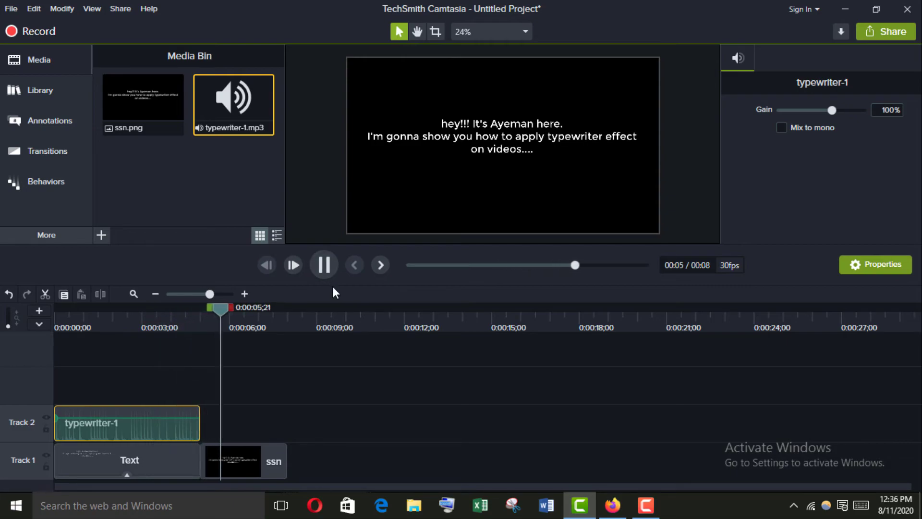
left_click(330, 265)
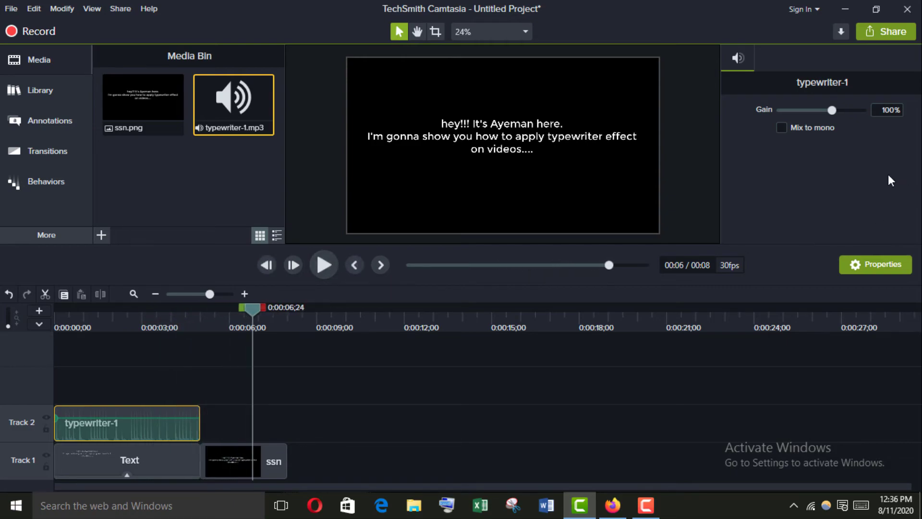
left_click(782, 128)
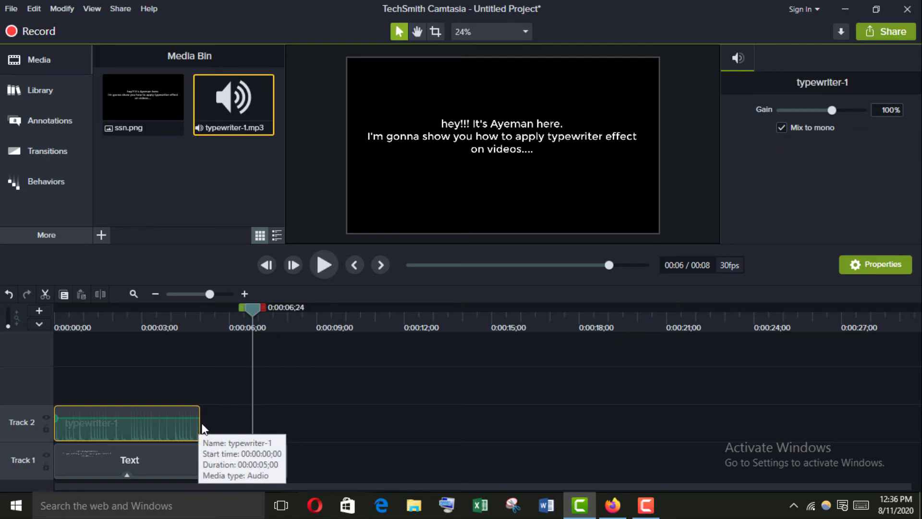
left_click_drag(200, 423, 191, 421)
Replay the preview from about 3 seconds to check the sound, then rewind to the start
left_click_drag(258, 305, 175, 315)
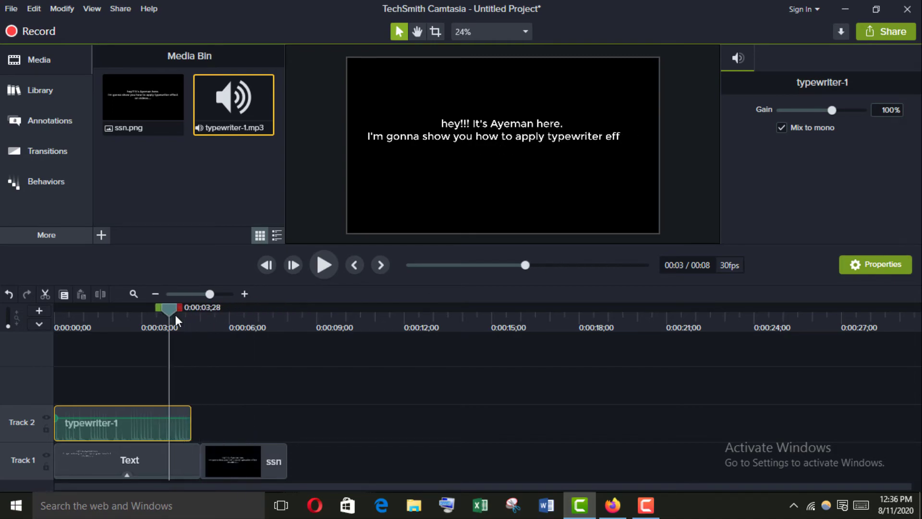
left_click(323, 264)
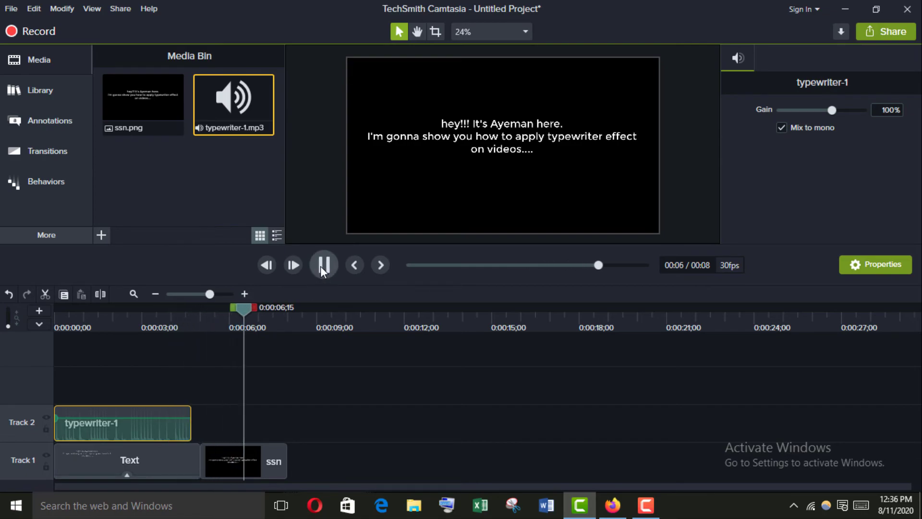
left_click(320, 266)
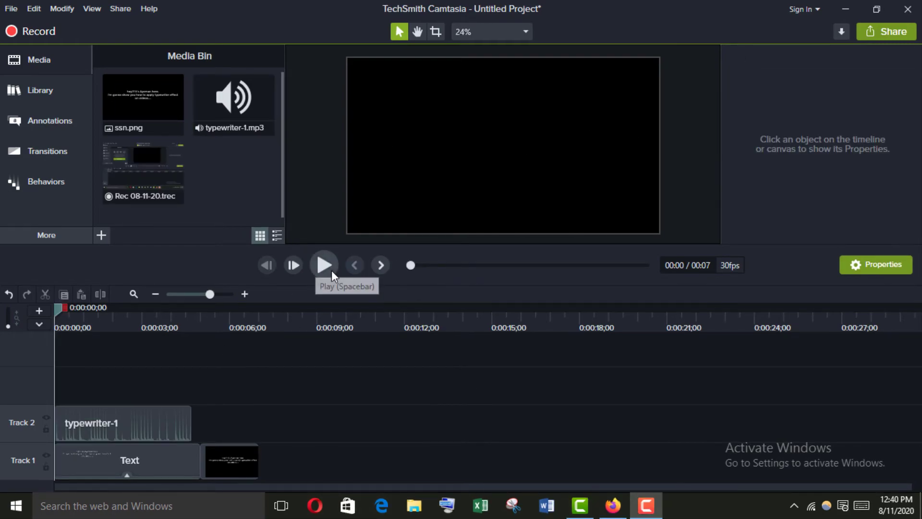
left_click(320, 269)
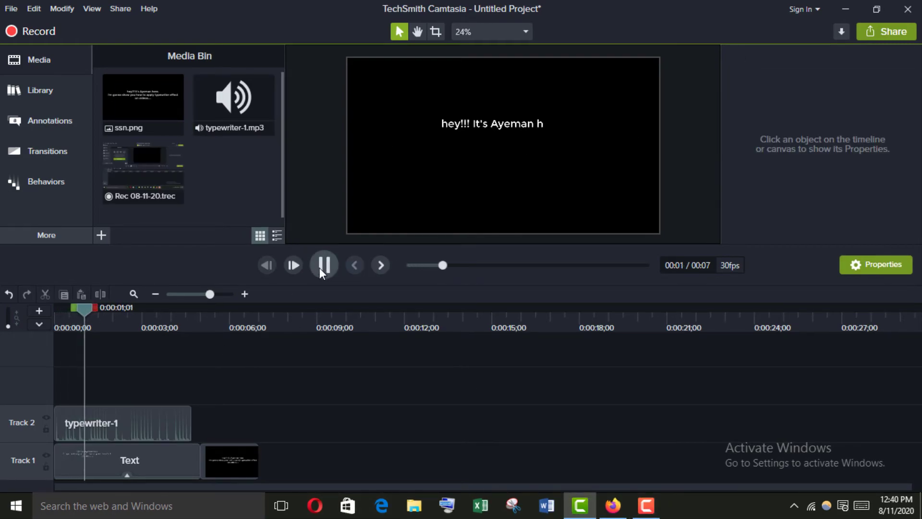
left_click(319, 267)
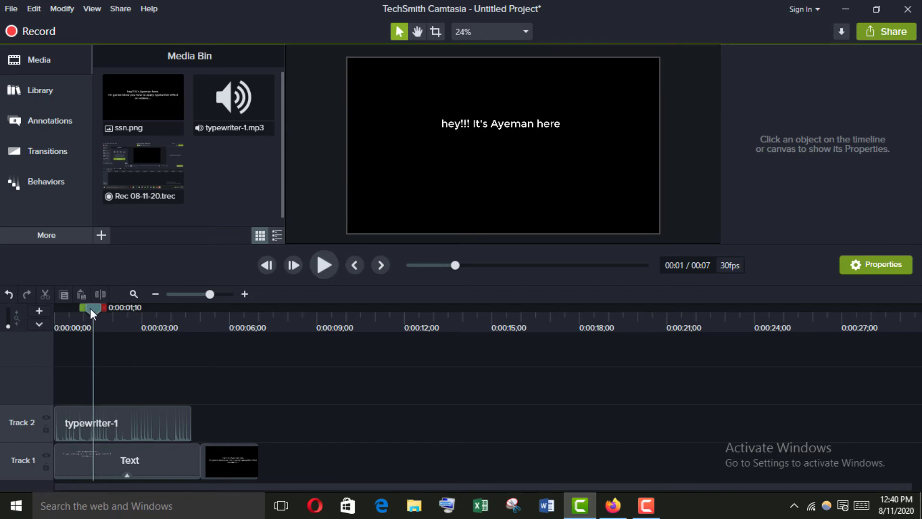
left_click_drag(91, 308, 10, 305)
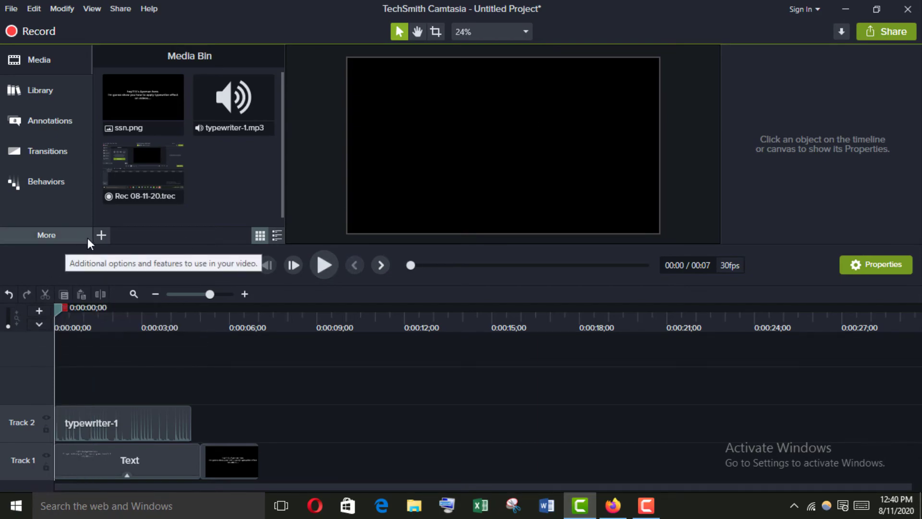
Import the bensound-adventure.mp3 music file into the media bin
left_click(100, 235)
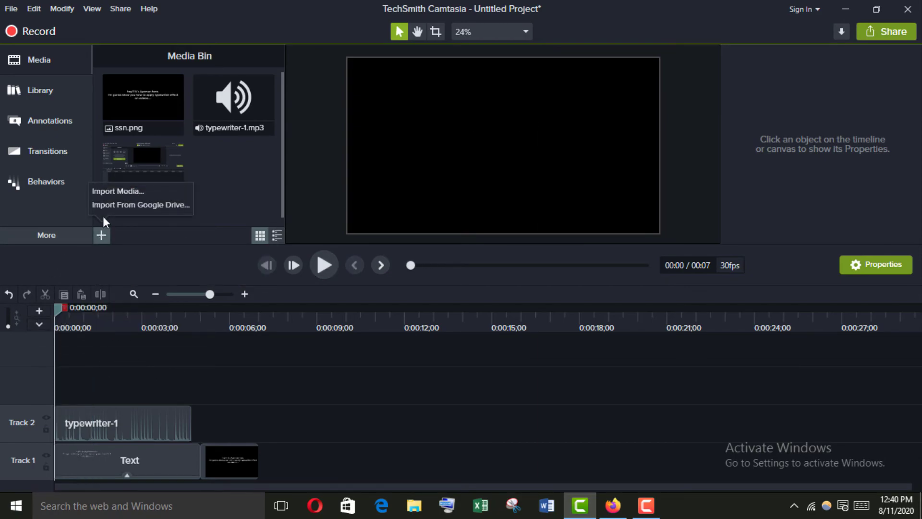
left_click(114, 190)
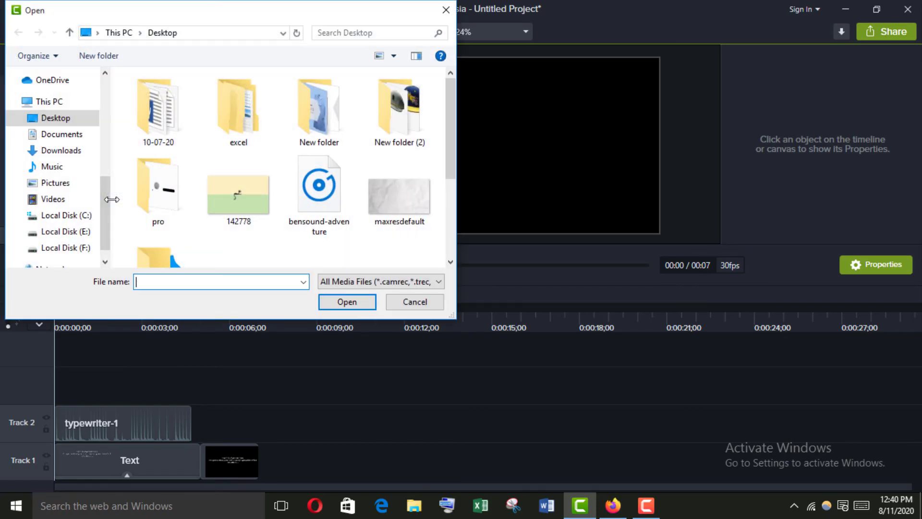
left_click(312, 203)
left_click(347, 302)
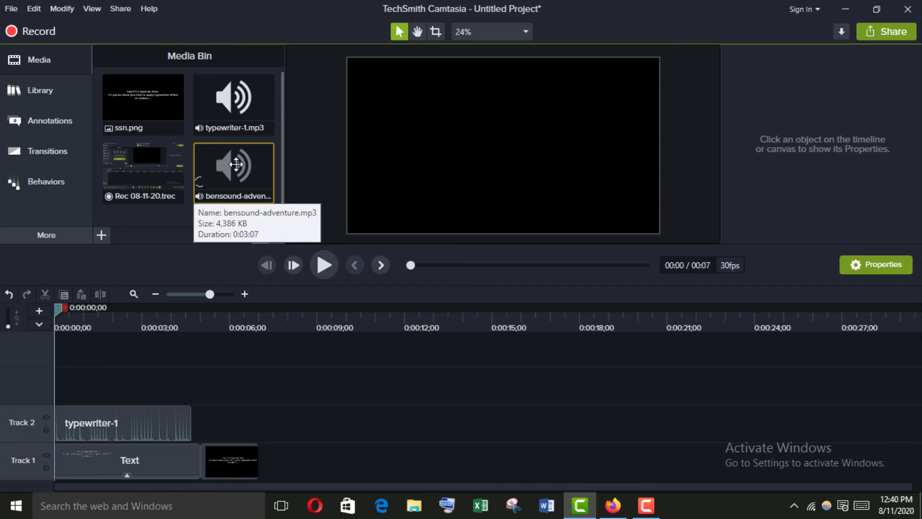
Place the bensound-adventure music on Track 3 from the start and trim it to the 7-second video
left_click_drag(226, 182, 19, 385)
left_click(189, 292)
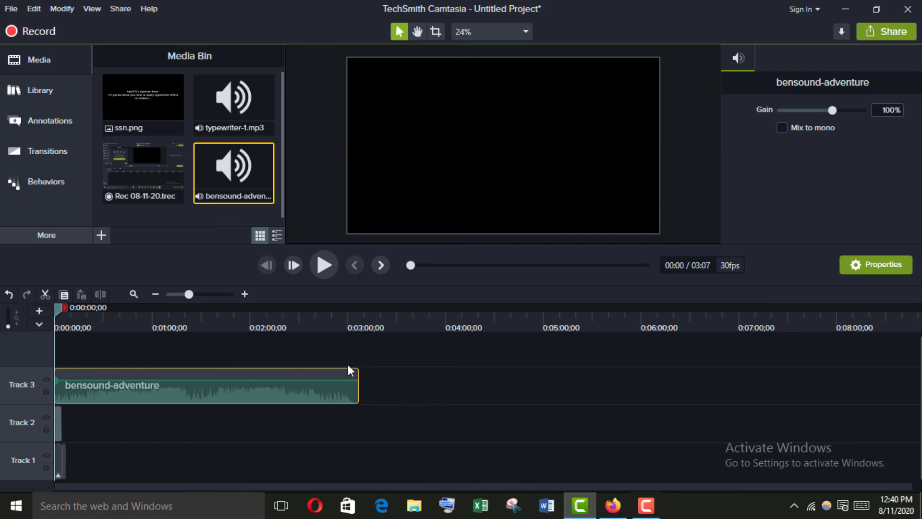
left_click_drag(358, 376, 67, 359)
left_click(207, 294)
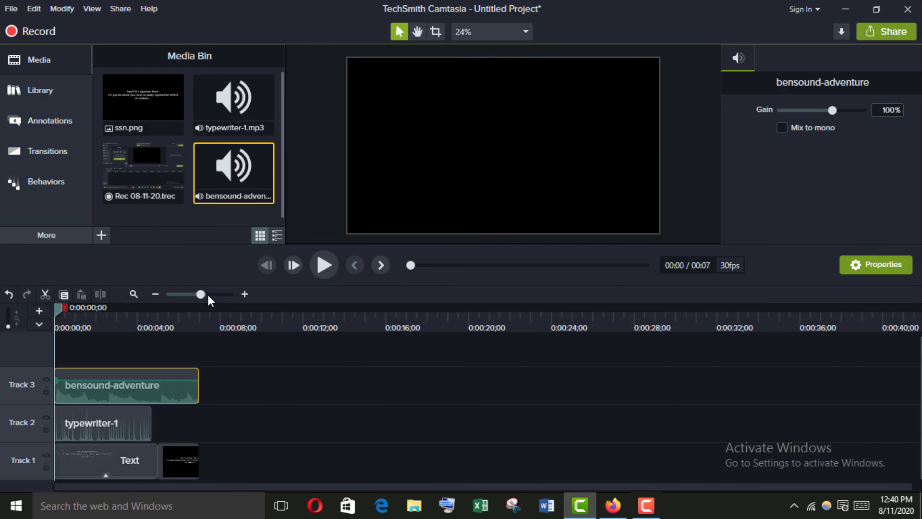
Lower the typewriter-1 sound's volume to about half and preview the video with both sounds
left_click(99, 424)
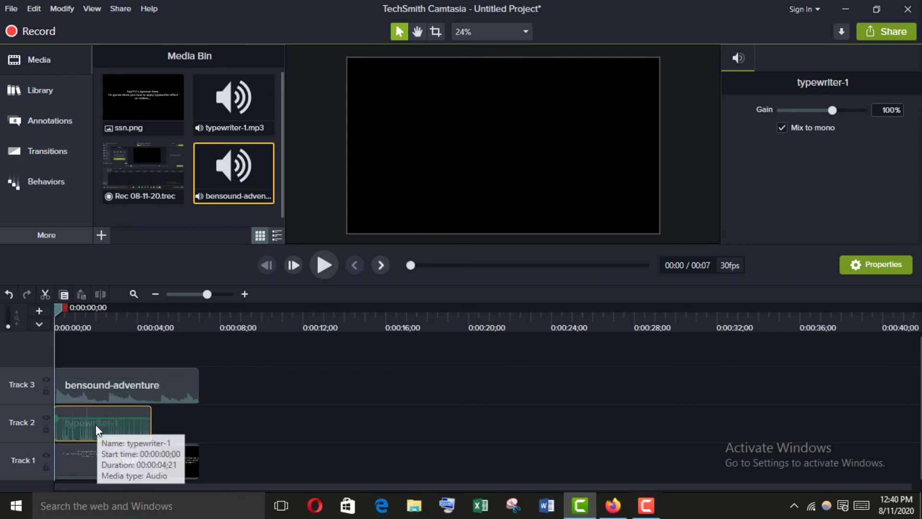
left_click_drag(100, 416, 99, 433)
left_click(102, 398)
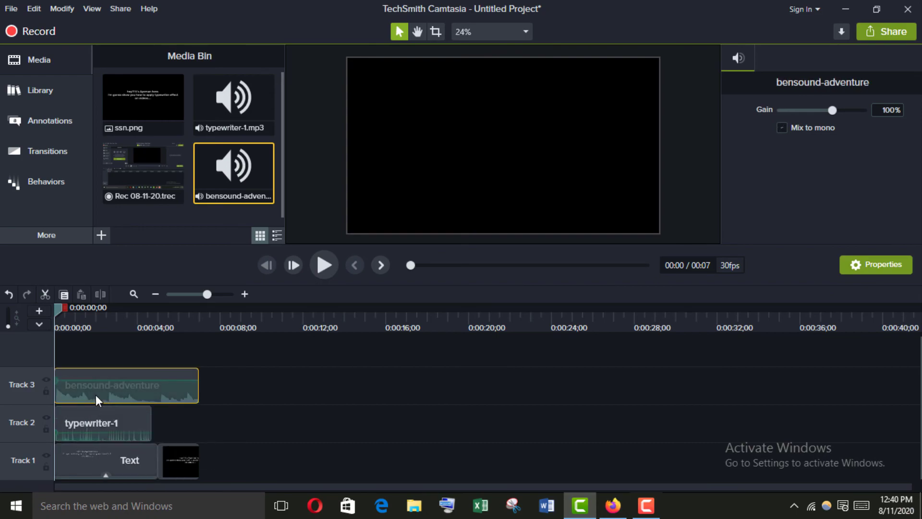
left_click(325, 266)
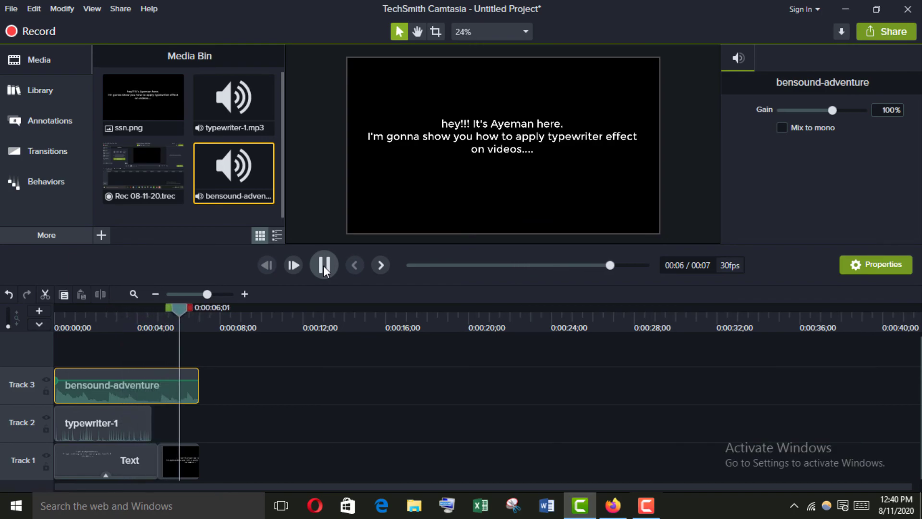
left_click(319, 266)
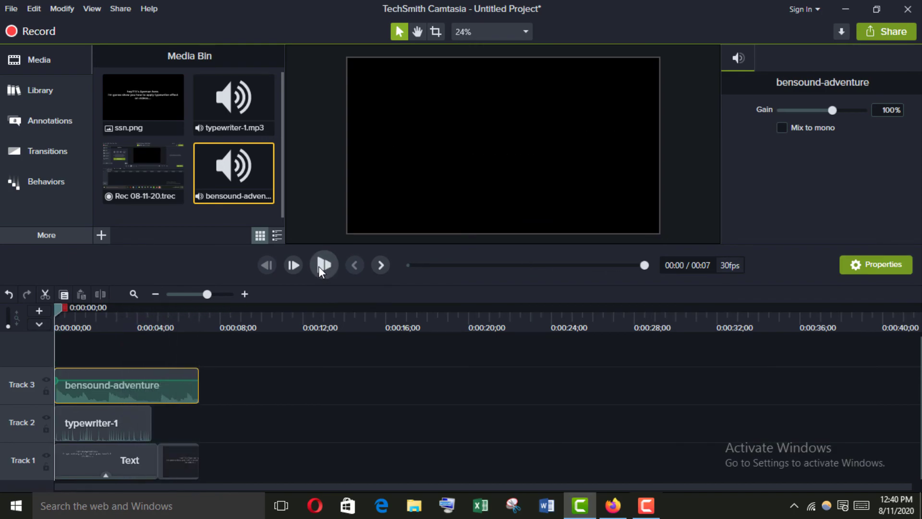
left_click(317, 268)
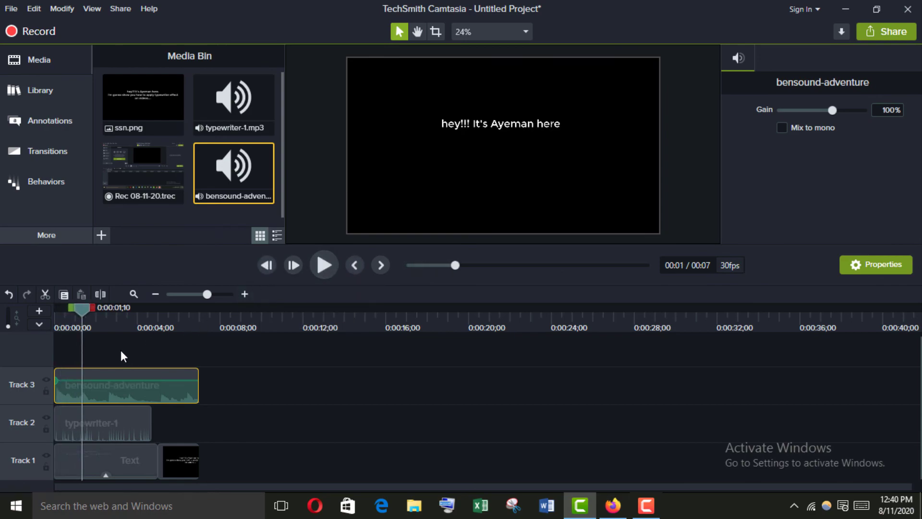